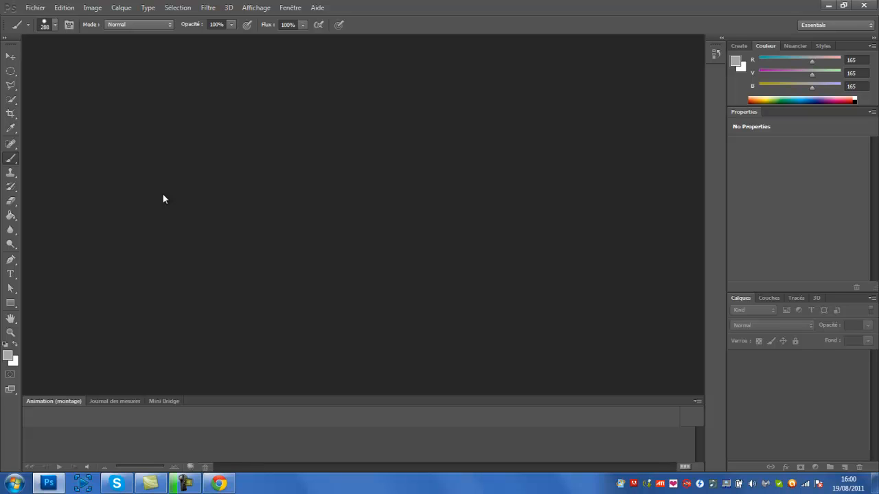
Create a new 885 × 575 pixel RGB document at 72 pixels/inch with a transparent background
{"action": "left_click", "coordinate": [35, 7]}
{"action": "left_click", "coordinate": [62, 22]}
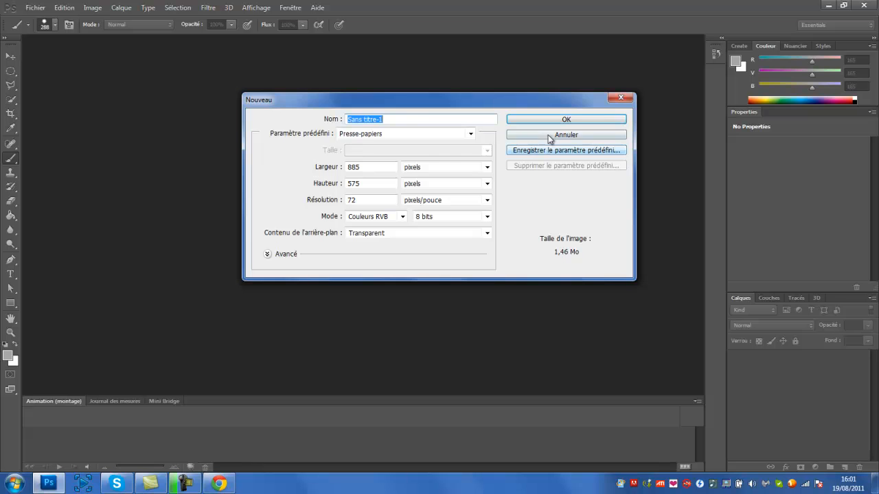
{"action": "left_click", "coordinate": [553, 120]}
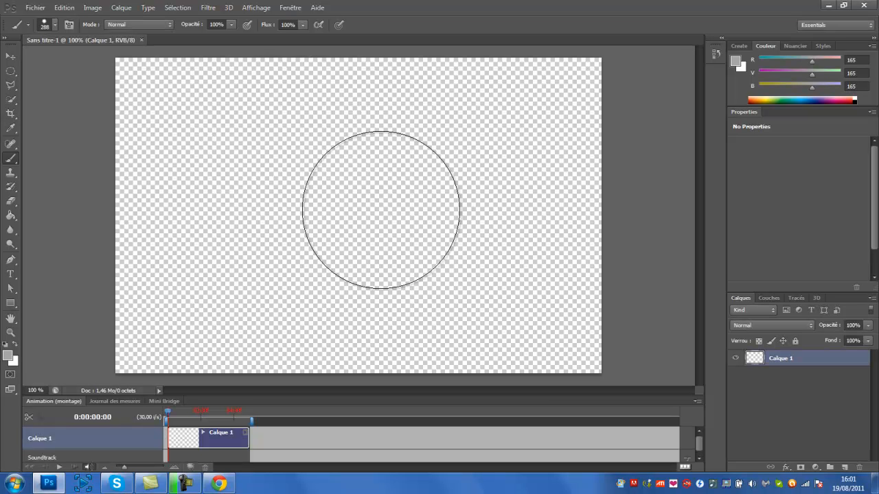
Set the foreground colour to white and paint the whole canvas with the large brush
{"action": "left_click", "coordinate": [8, 355]}
{"action": "left_click_drag", "start_coordinate": [220, 285], "coordinate": [137, 206]}
{"action": "left_click", "coordinate": [423, 235]}
{"action": "mouse_move", "coordinate": [147, 103]}
{"action": "left_mouse_down"}
{"action": "mouse_move", "coordinate": [124, 136]}
{"action": "mouse_move", "coordinate": [235, 134]}
{"action": "mouse_move", "coordinate": [267, 190]}
{"action": "mouse_move", "coordinate": [281, 4]}
{"action": "mouse_move", "coordinate": [636, 162]}
{"action": "mouse_move", "coordinate": [231, 324]}
{"action": "mouse_move", "coordinate": [589, 245]}
{"action": "mouse_move", "coordinate": [549, 69]}
{"action": "mouse_move", "coordinate": [591, 68]}
{"action": "left_mouse_up"}
Open the EcKoZ0001 image from the Commande 2 folder
{"action": "left_click", "coordinate": [35, 7]}
{"action": "left_click", "coordinate": [79, 28]}
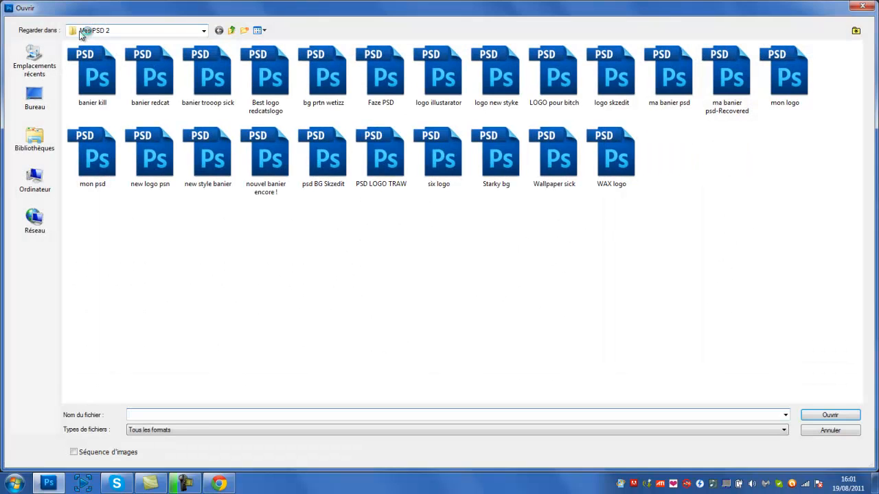
{"action": "left_click", "coordinate": [231, 30]}
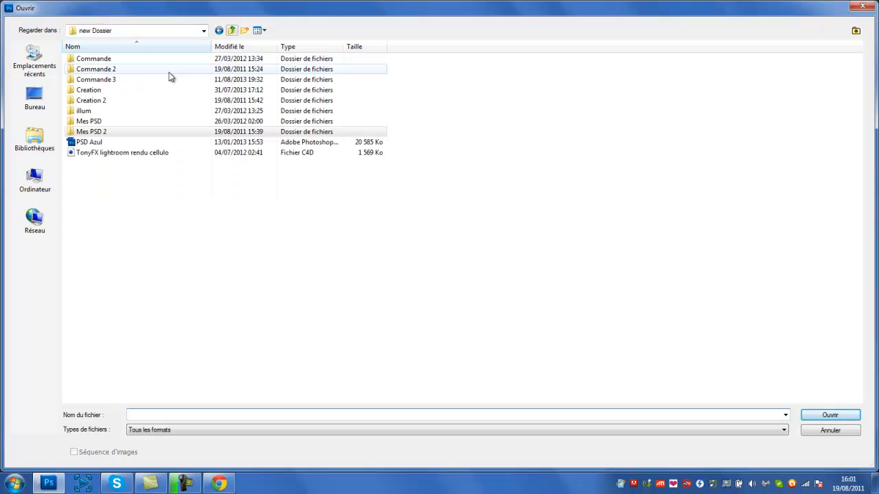
{"action": "left_click", "coordinate": [114, 103]}
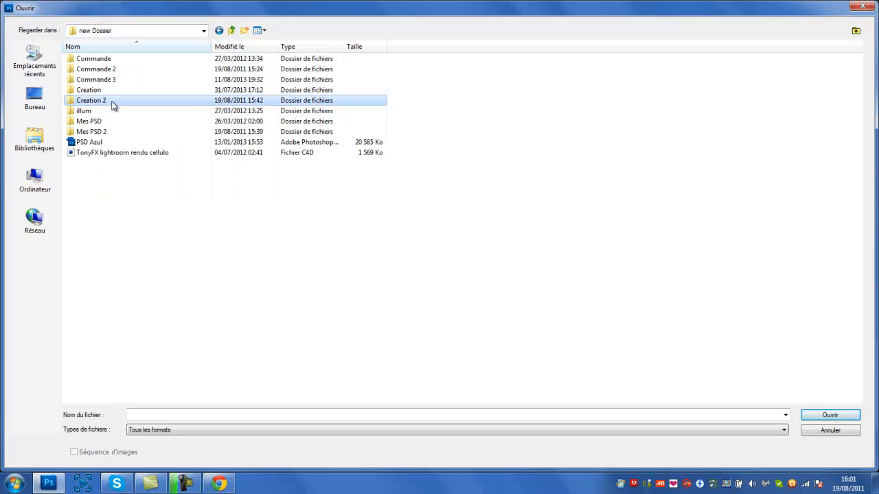
{"action": "double_click", "coordinate": [137, 71]}
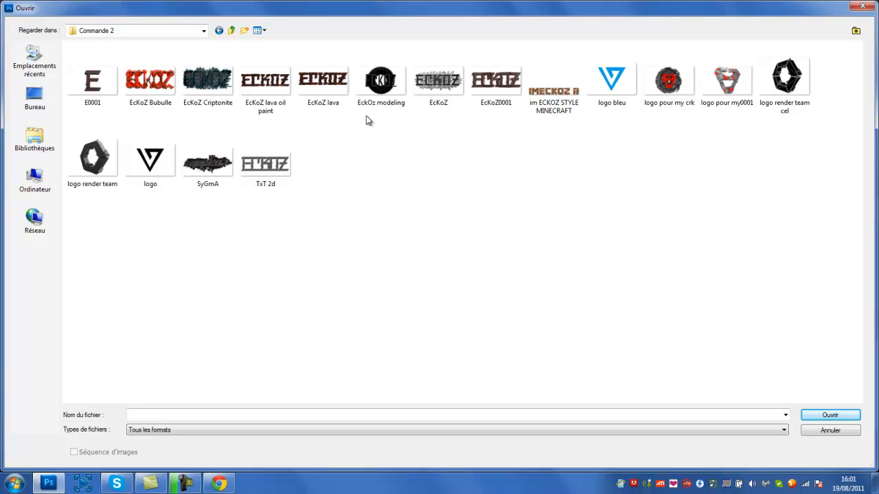
{"action": "double_click", "coordinate": [491, 78]}
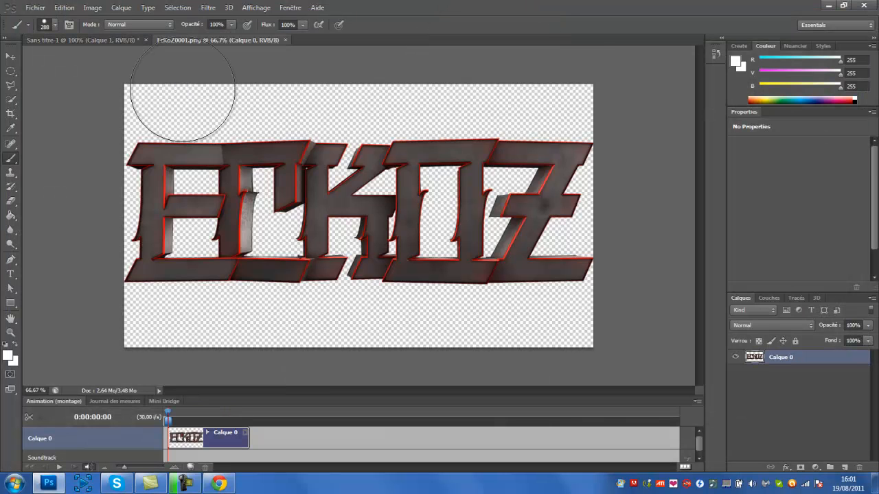
Bring the EcKoZ0001 lettering into the white document as a new layer, close the source image and move the lettering up
{"action": "left_click_drag", "start_coordinate": [217, 39], "coordinate": [467, 333]}
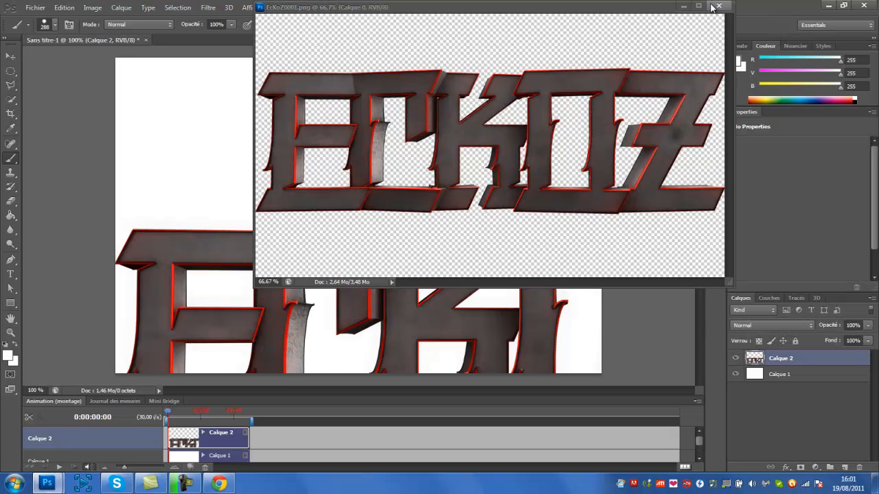
{"action": "left_click_drag", "start_coordinate": [656, 16], "coordinate": [659, 17]}
{"action": "left_click", "coordinate": [9, 58]}
{"action": "left_click_drag", "start_coordinate": [318, 235], "coordinate": [304, 196]}
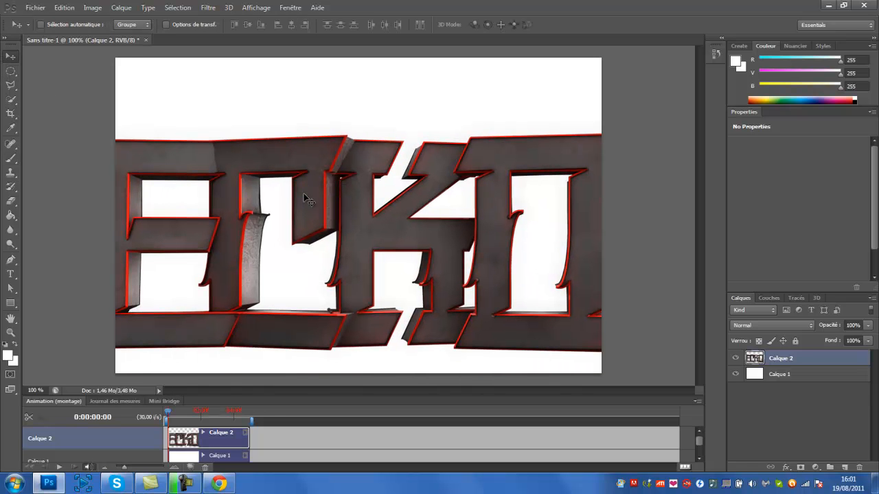
Scale down the ECKOZ lettering with Free Transform so it fits within the canvas, and centre it
{"action": "key", "text": "ctrl+t"}
{"action": "left_click_drag", "start_coordinate": [68, 119], "coordinate": [304, 183]}
{"action": "left_click_drag", "start_coordinate": [369, 246], "coordinate": [188, 199]}
{"action": "key", "text": "Return"}
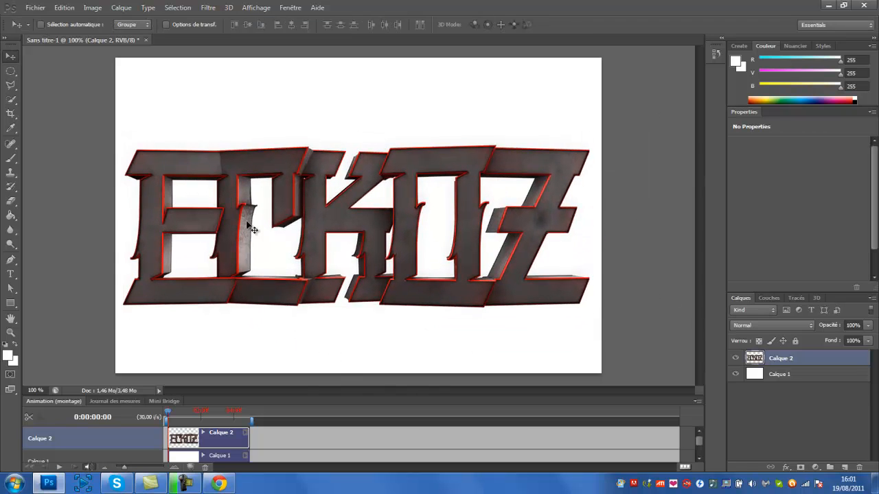
{"action": "left_click_drag", "start_coordinate": [288, 241], "coordinate": [289, 235]}
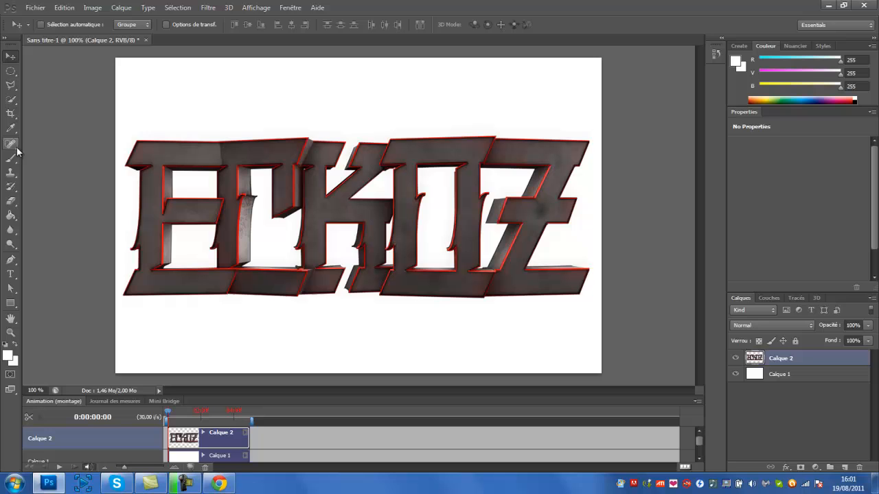
Select the upper part of the letters O and Z with the Polygonal Lasso, extending past the canvas's right edge
{"action": "left_click", "coordinate": [11, 87]}
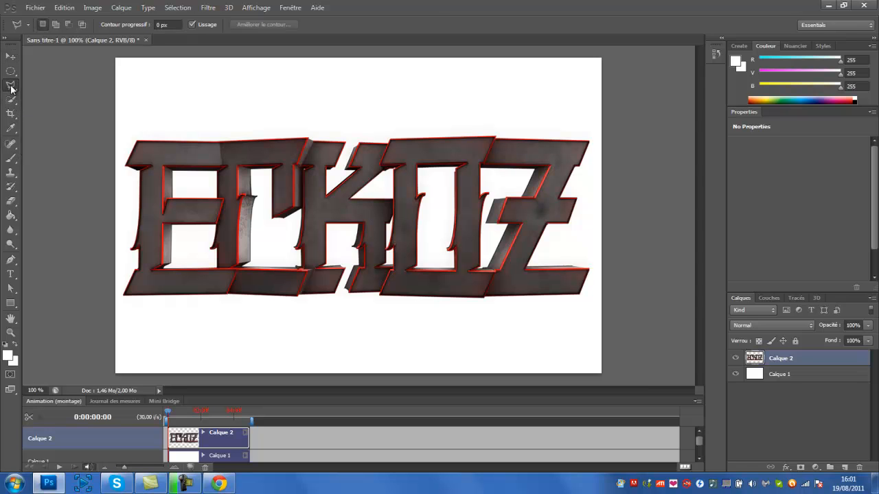
{"action": "left_click", "coordinate": [11, 86]}
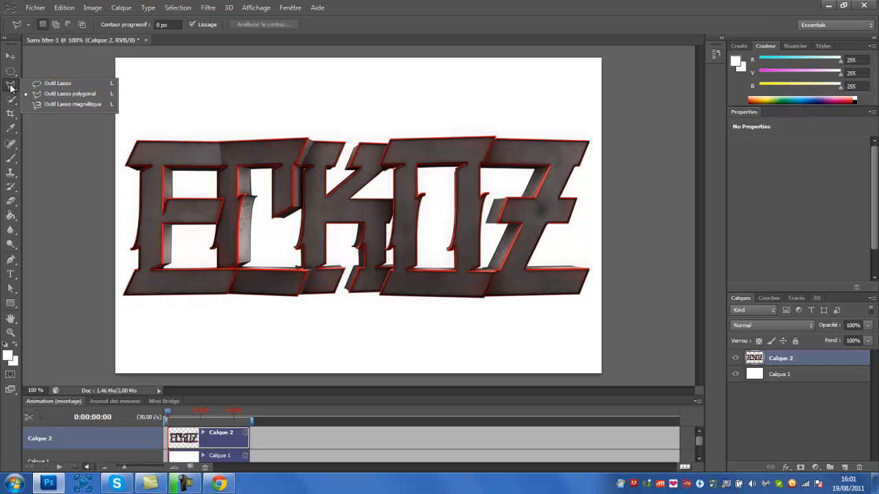
{"action": "left_click", "coordinate": [41, 95]}
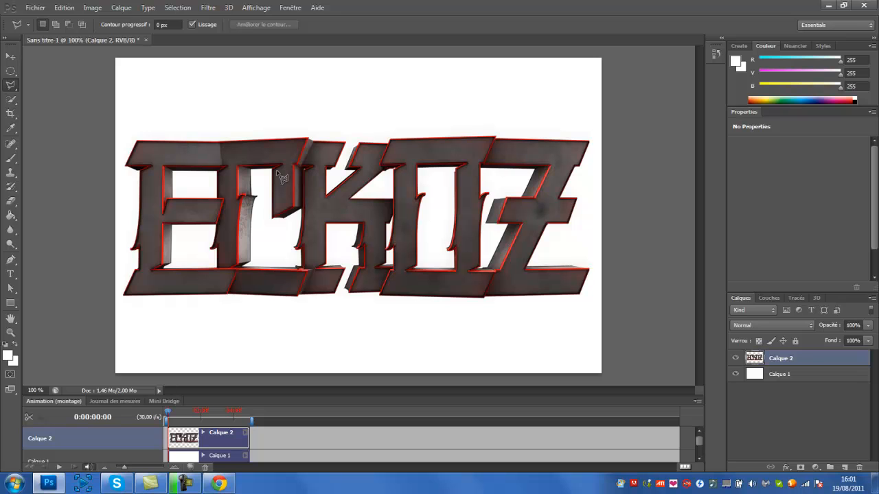
{"action": "left_click", "coordinate": [421, 110]}
{"action": "left_click", "coordinate": [382, 188]}
{"action": "left_click", "coordinate": [603, 233]}
{"action": "left_click", "coordinate": [657, 91]}
{"action": "left_click", "coordinate": [441, 90]}
{"action": "left_click", "coordinate": [422, 112]}
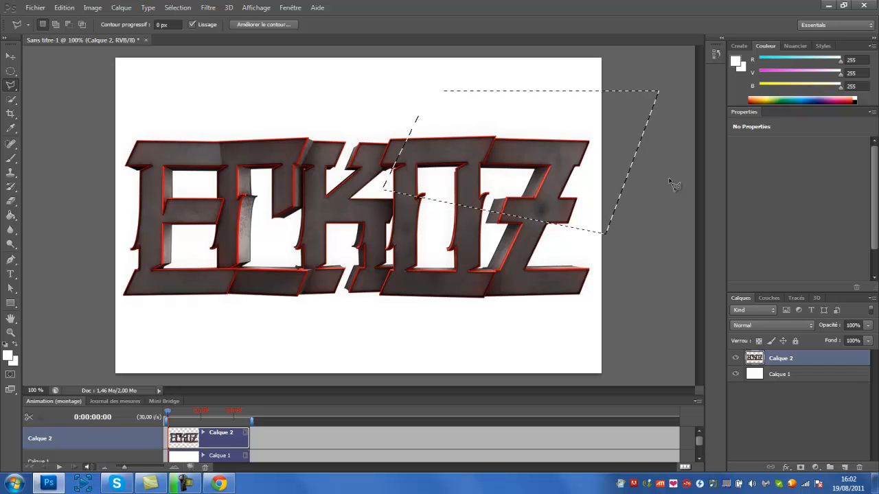
Copy the selected part of the lettering to a new layer and align it over the original letters
{"action": "key", "text": "ctrl+j"}
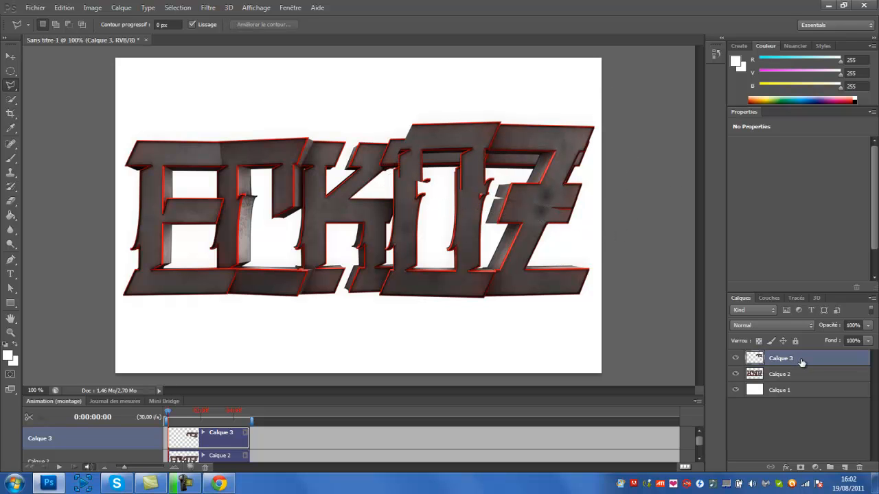
{"action": "left_click", "coordinate": [11, 55]}
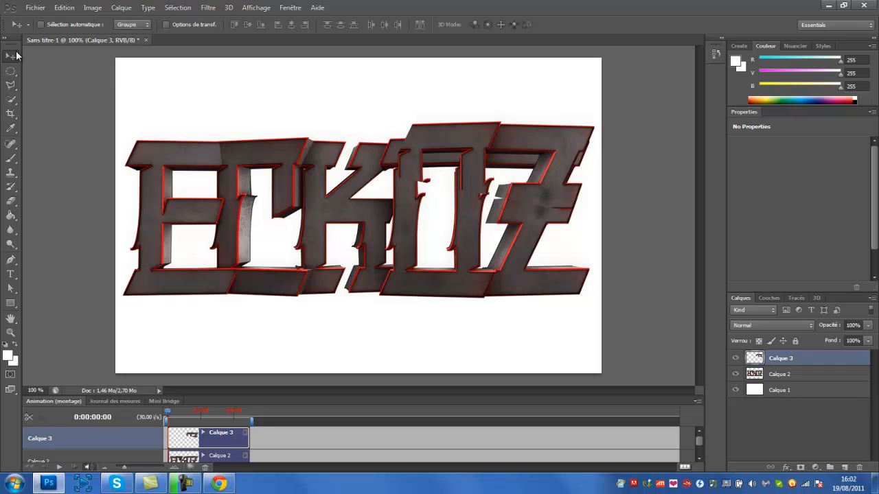
{"action": "left_click_drag", "start_coordinate": [477, 170], "coordinate": [469, 184]}
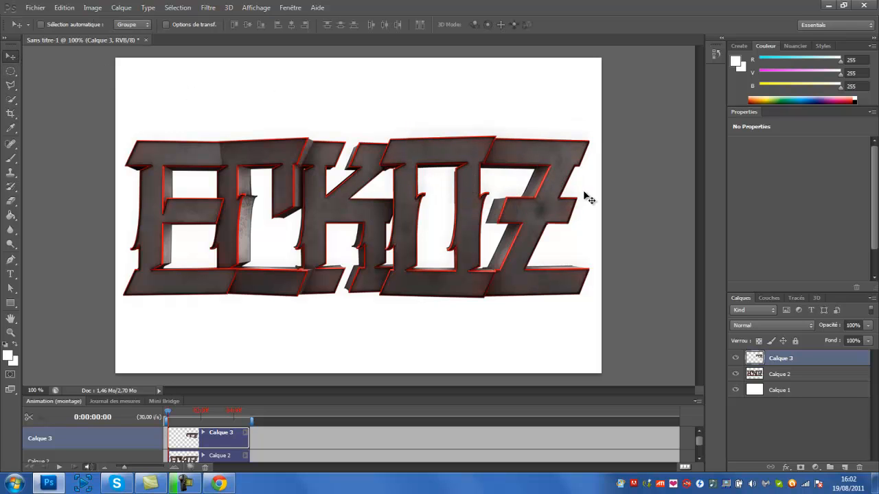
Turn off the R channel in the blending options of the copied layer, Calque 3
{"action": "double_click", "coordinate": [826, 362]}
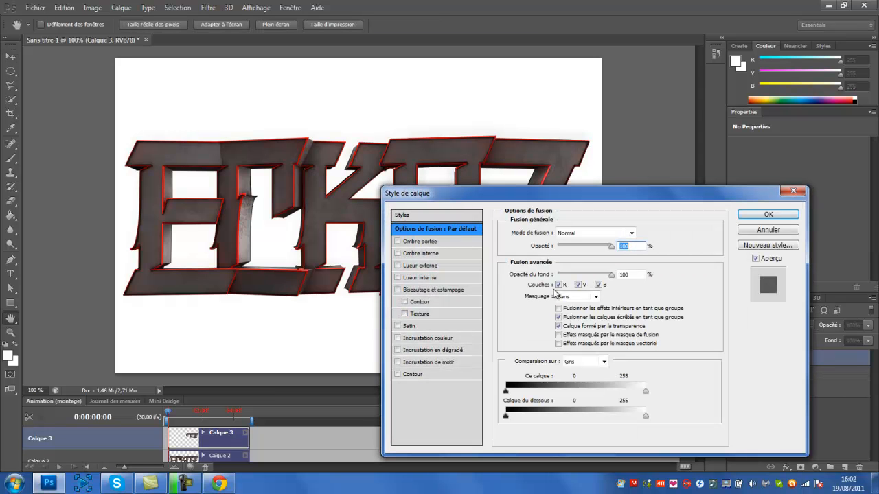
{"action": "left_click_drag", "start_coordinate": [562, 198], "coordinate": [637, 184]}
{"action": "left_click", "coordinate": [633, 270]}
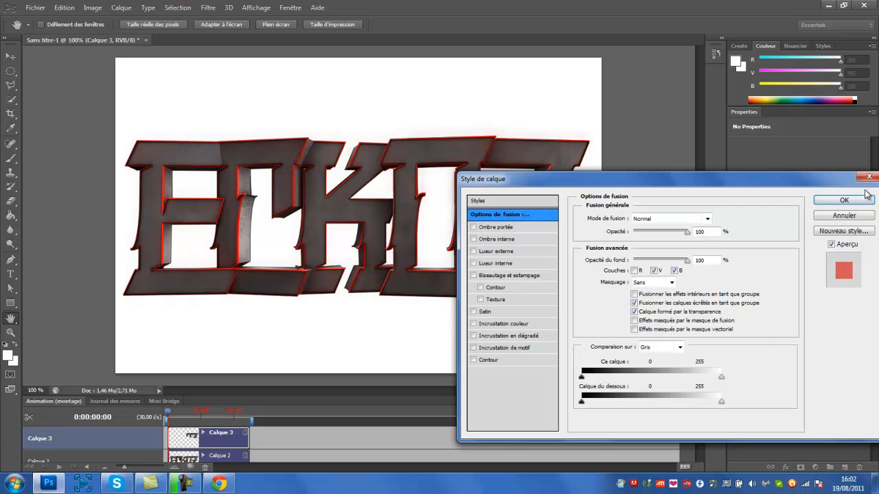
{"action": "left_click", "coordinate": [844, 199]}
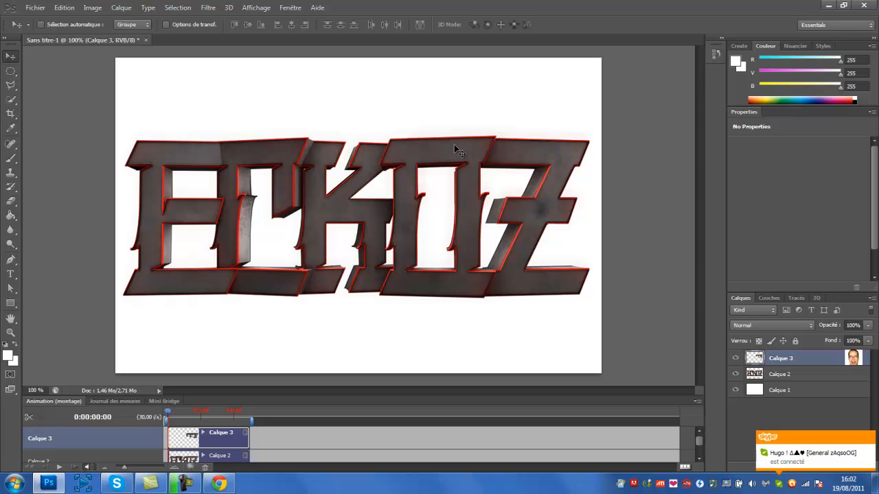
Nudge the copied layer slightly up and to the right to offset its colour channels from the original lettering
{"action": "key", "text": "Right"}
{"action": "key", "text": "Up"}
{"action": "key", "text": "Up"}
{"action": "key", "text": "Up"}
{"action": "key", "text": "Right"}
{"action": "key", "text": "Right"}
{"action": "key", "text": "Left"}
{"action": "key", "text": "Left"}
{"action": "key", "text": "Up"}
{"action": "key", "text": "Up"}
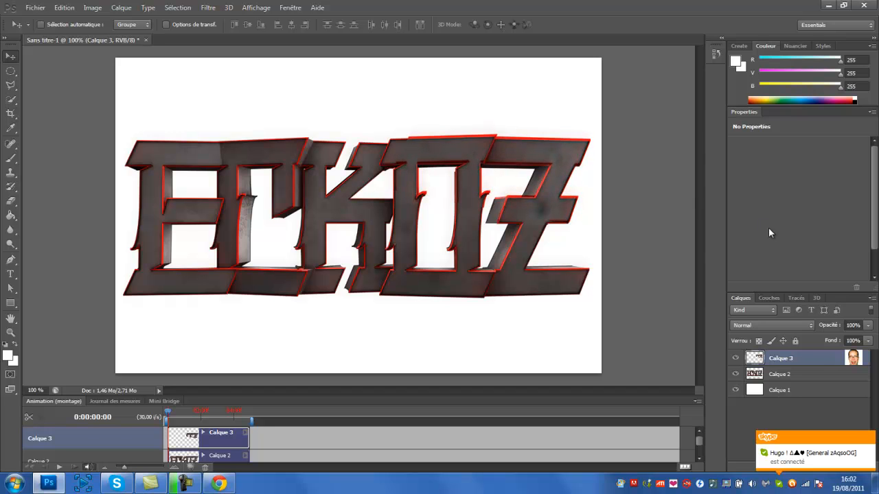
{"action": "key", "text": "Down"}
{"action": "key", "text": "Down"}
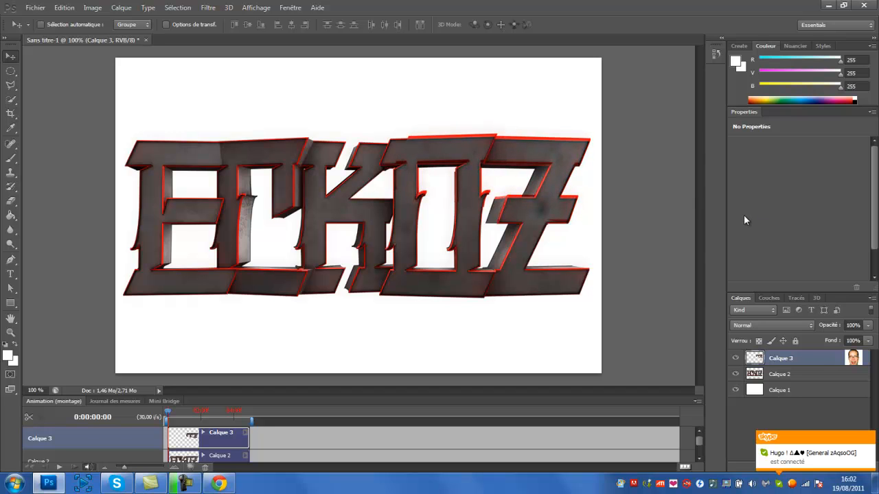
Fill the white background layer, Calque 1, with black using the Paint Bucket, and reselect Calque 3 for moving
{"action": "left_click", "coordinate": [755, 391]}
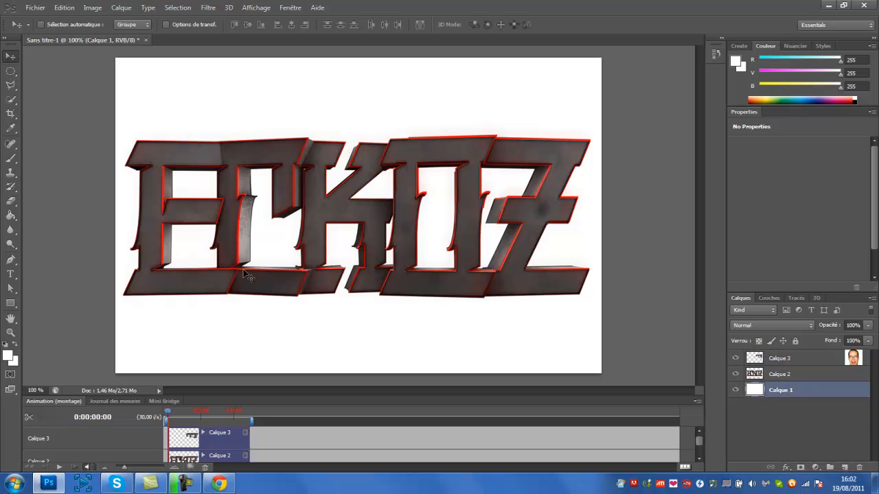
{"action": "left_click", "coordinate": [7, 356]}
{"action": "left_click_drag", "start_coordinate": [236, 310], "coordinate": [132, 431]}
{"action": "left_click", "coordinate": [427, 234]}
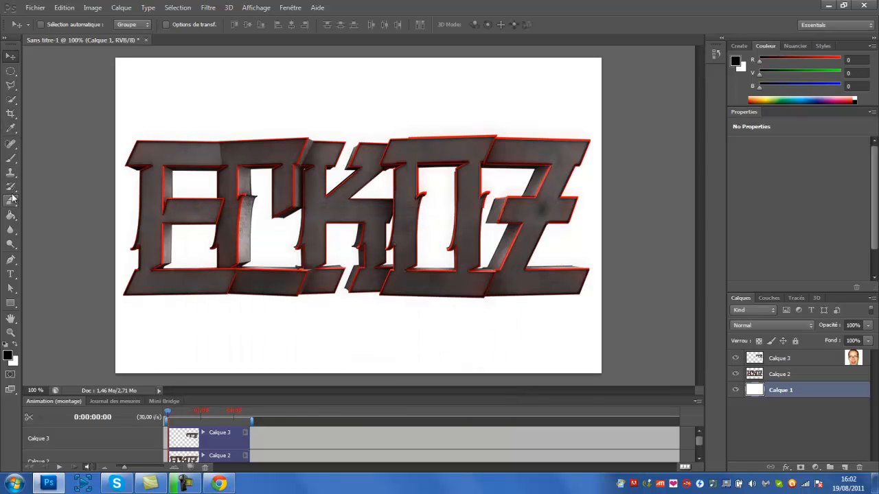
{"action": "left_click", "coordinate": [10, 214]}
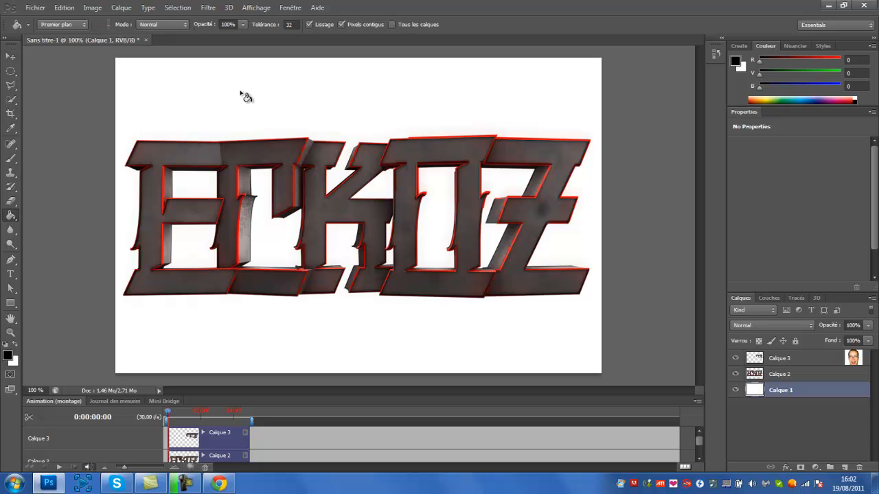
{"action": "left_click", "coordinate": [412, 170]}
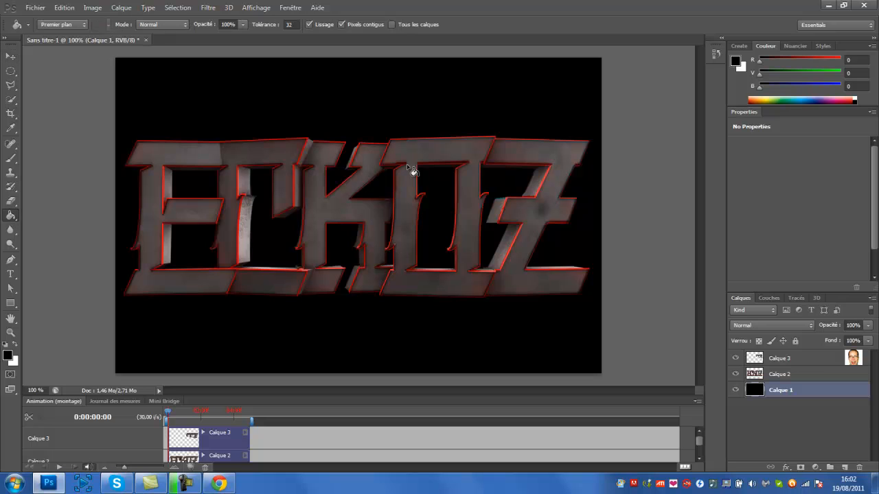
{"action": "left_click", "coordinate": [777, 358]}
{"action": "left_click", "coordinate": [10, 56]}
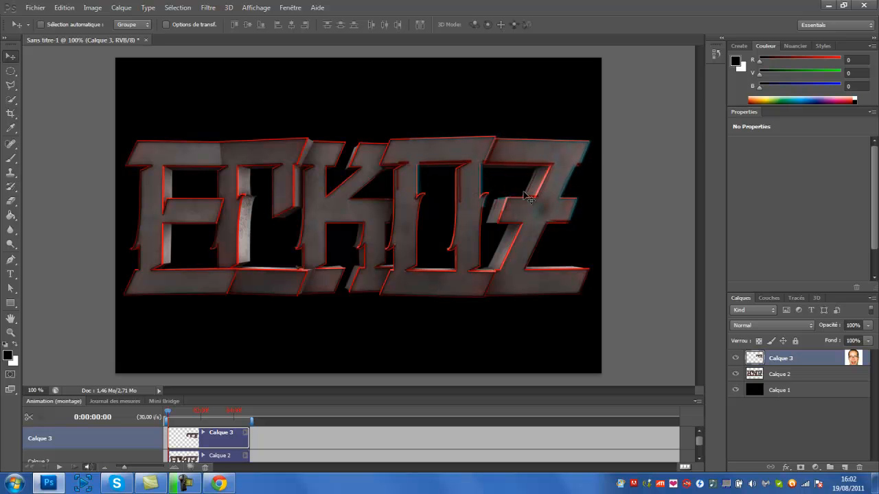
Look at the channel banner on youtube.com/user/y0EcKoZ in Chrome and return to Photoshop
{"action": "left_click", "coordinate": [229, 486]}
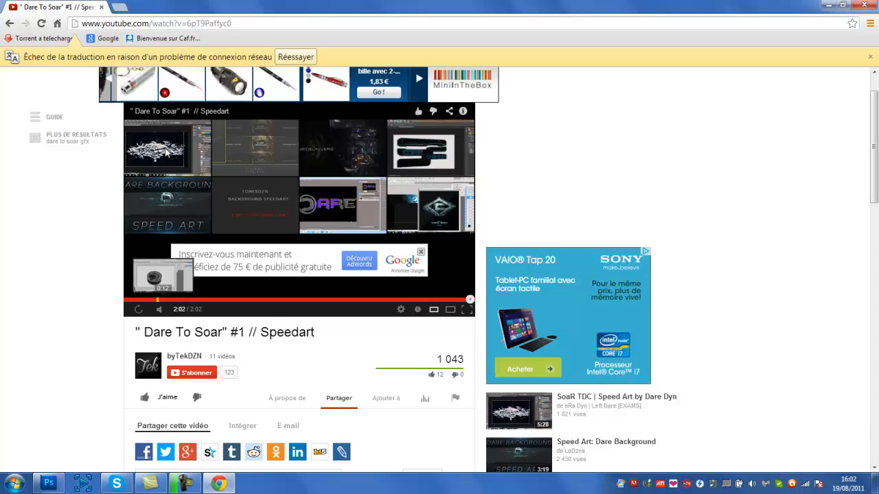
{"action": "key", "text": "ctrl+t"}
{"action": "left_click", "coordinate": [103, 7]}
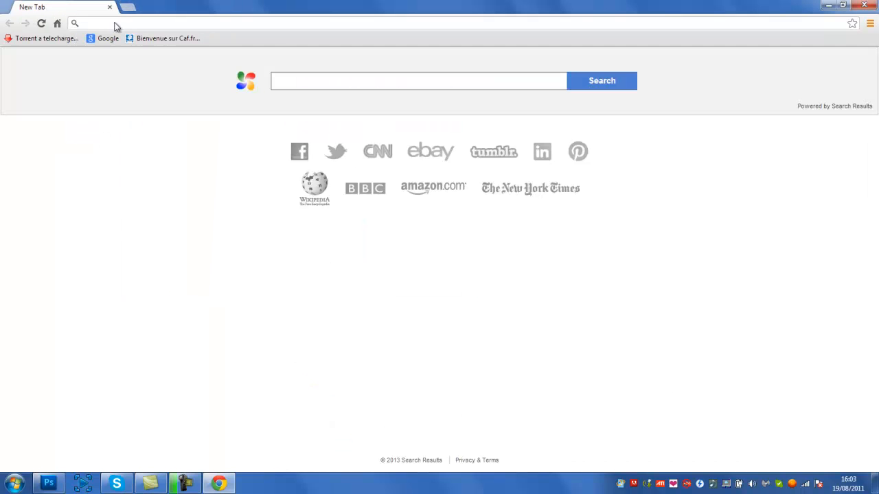
{"action": "type", "text": "youtube.com/user/y0EcKoZ"}
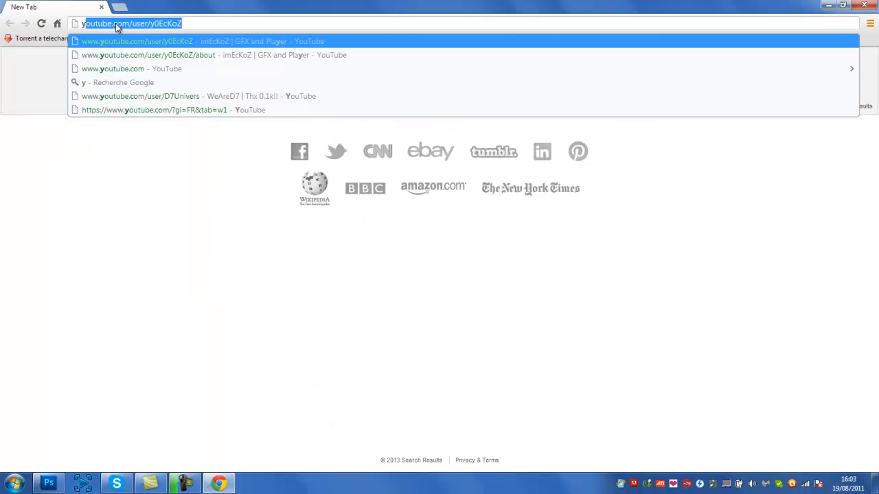
{"action": "key", "text": "Return"}
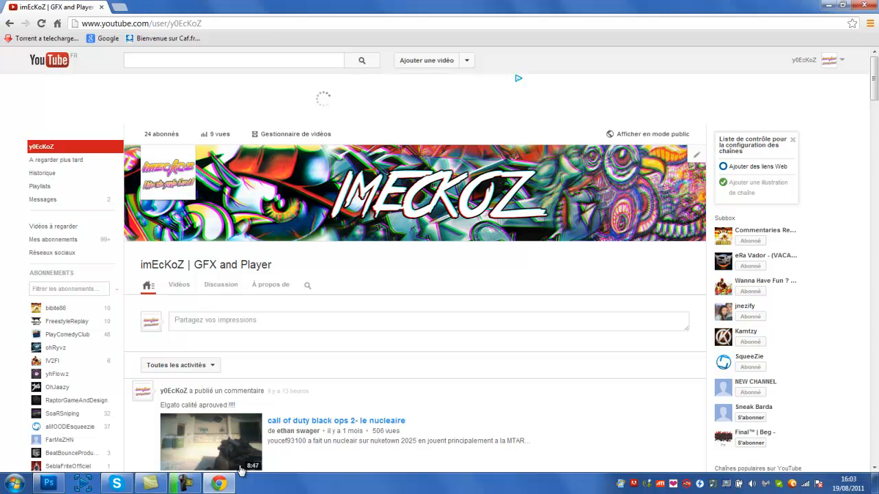
{"action": "left_click", "coordinate": [48, 484]}
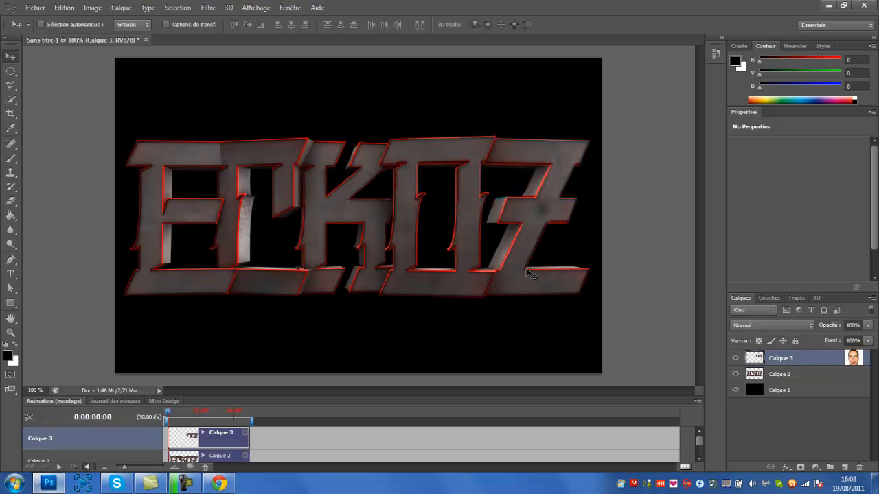
Compare the look of Calque 3 with the R, V and B channels disabled one at a time in its blending options
{"action": "double_click", "coordinate": [800, 362]}
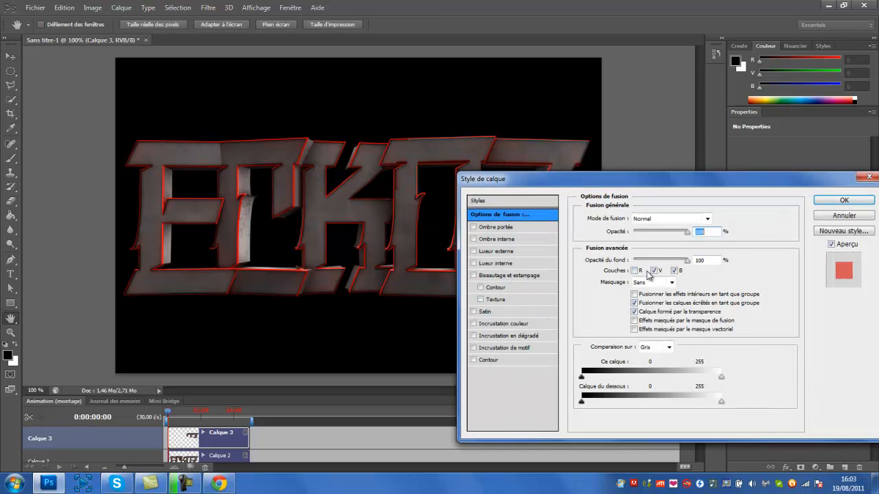
{"action": "left_click", "coordinate": [637, 272]}
{"action": "left_click", "coordinate": [655, 272]}
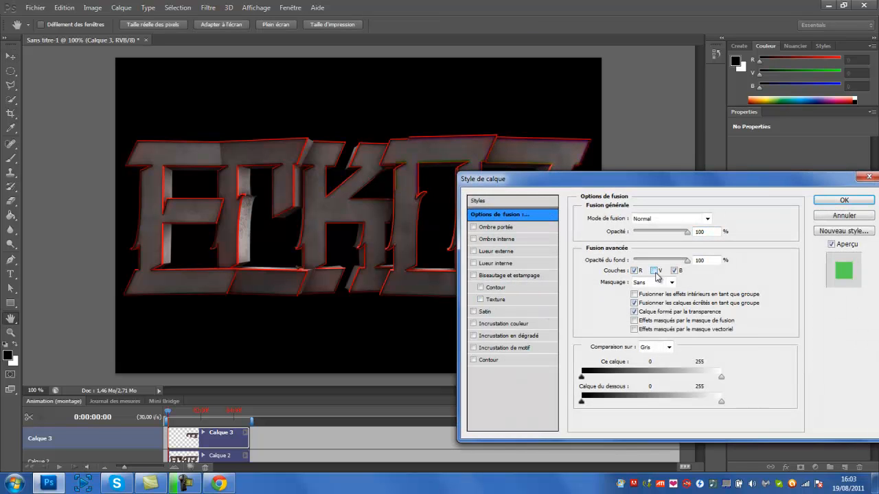
{"action": "left_click", "coordinate": [653, 271]}
{"action": "left_click", "coordinate": [674, 272]}
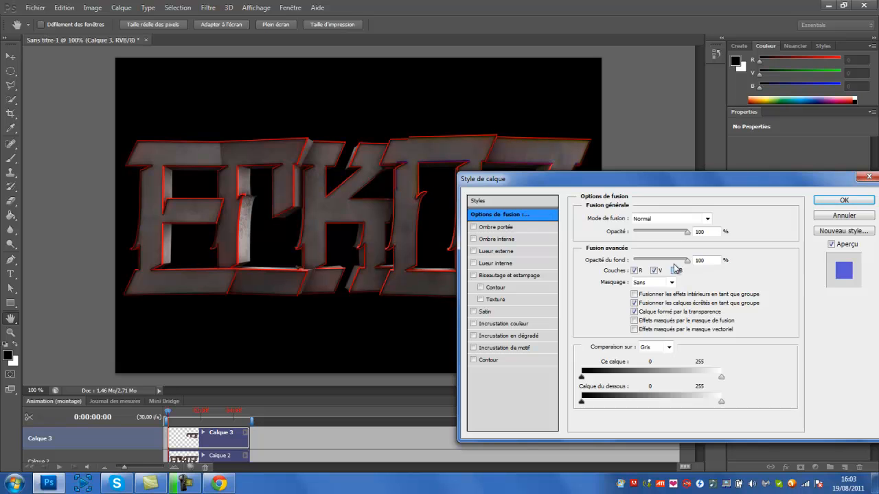
{"action": "left_click", "coordinate": [673, 272]}
{"action": "left_click", "coordinate": [843, 200]}
Delete layers Calque 3 and Calque 2, and open the EcKoZ Bubulle image from the Commande 2 folder
{"action": "key", "text": "Delete"}
{"action": "key", "text": "Delete"}
{"action": "left_click", "coordinate": [31, 7]}
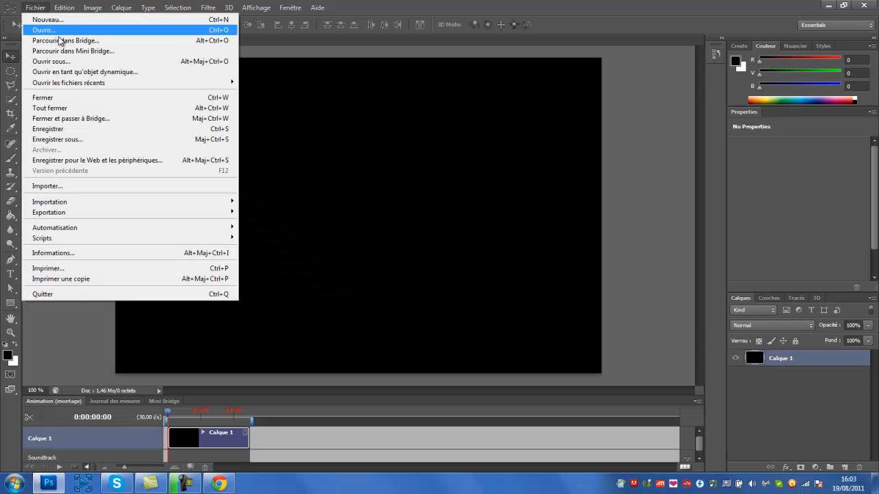
{"action": "left_click", "coordinate": [64, 35]}
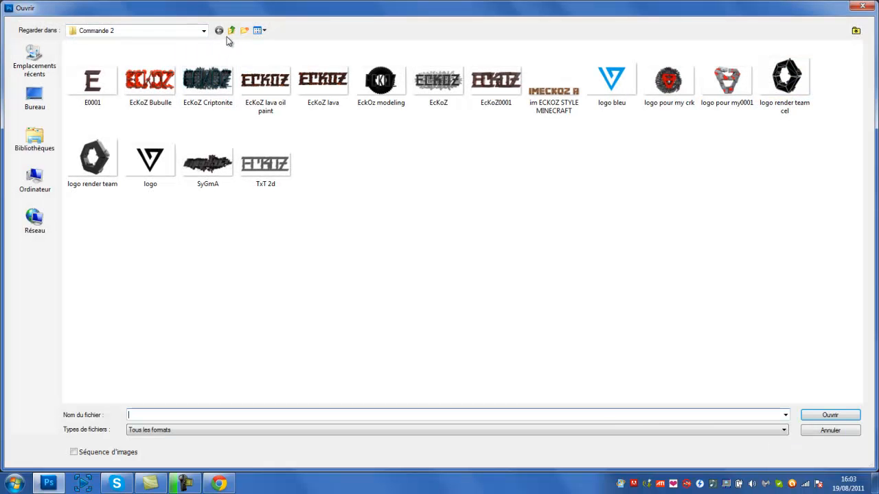
{"action": "left_click", "coordinate": [232, 31]}
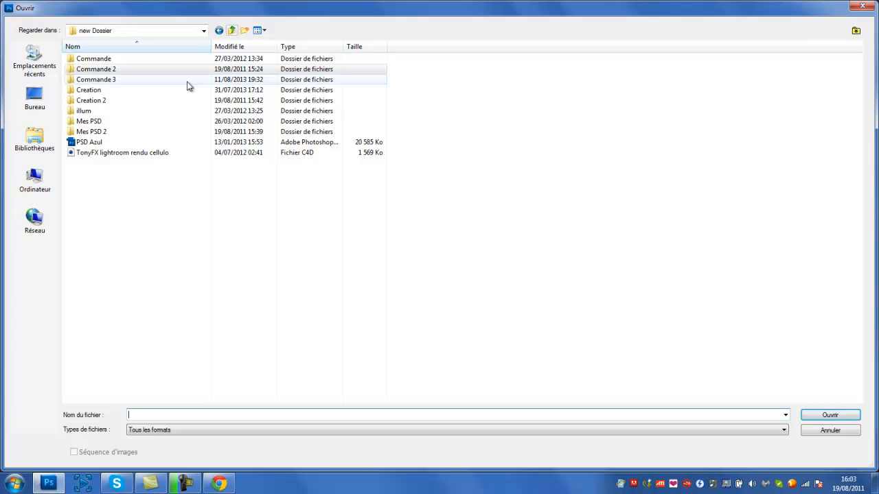
{"action": "double_click", "coordinate": [160, 60]}
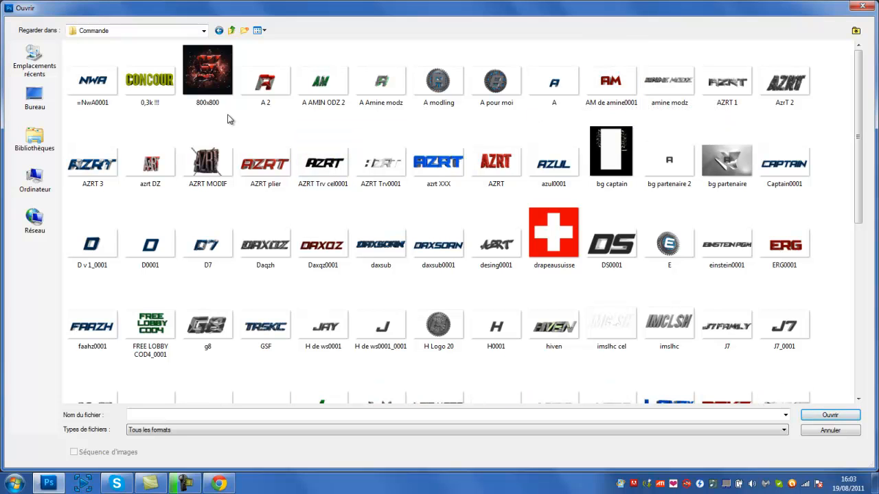
{"action": "left_click", "coordinate": [232, 31]}
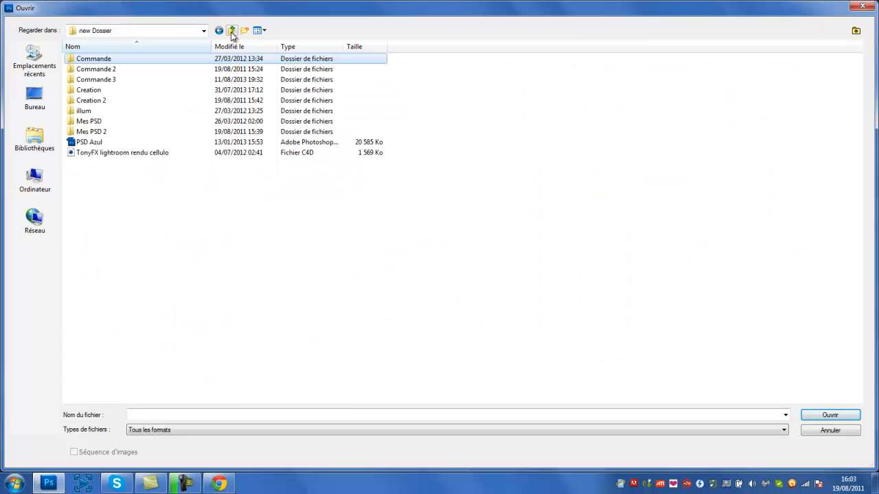
{"action": "double_click", "coordinate": [217, 70]}
{"action": "double_click", "coordinate": [152, 79]}
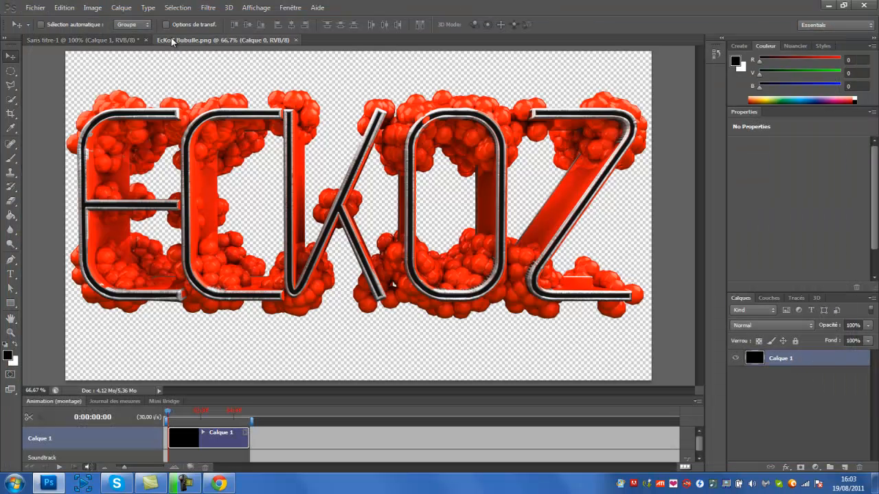
Copy the red bubble lettering from EcKoZ Bubulle.png into the Sans titre-1 document and close the source image
{"action": "left_click_drag", "start_coordinate": [237, 39], "coordinate": [331, 36]}
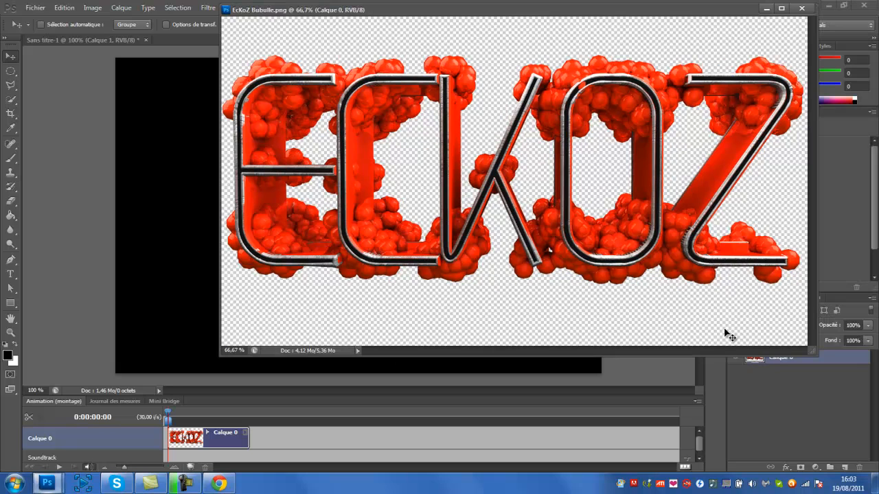
{"action": "left_click_drag", "start_coordinate": [776, 363], "coordinate": [504, 368]}
{"action": "left_click", "coordinate": [472, 13]}
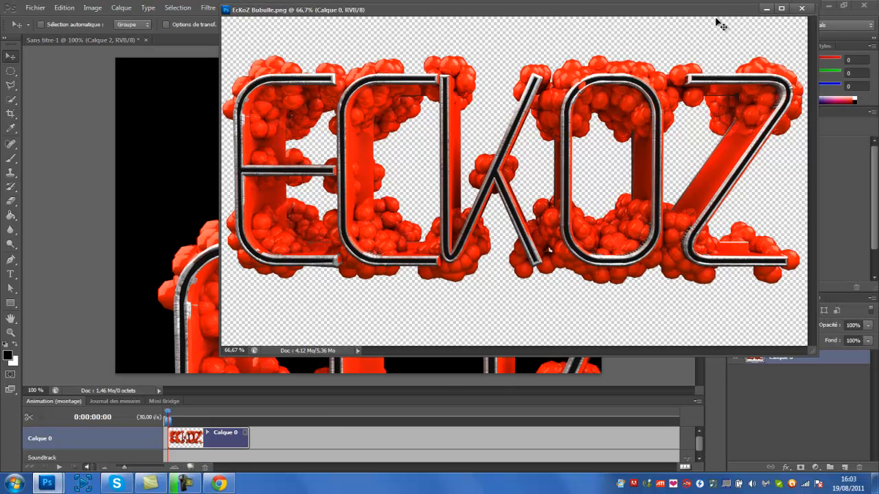
{"action": "left_click", "coordinate": [802, 8]}
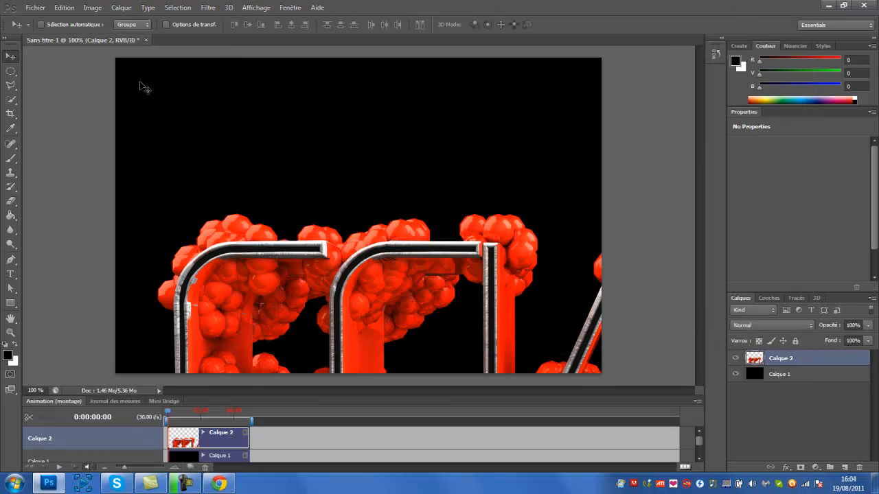
Scale down the bubble lettering with Free Transform so it fits the canvas, and centre it on the black background
{"action": "key", "text": "ctrl+t"}
{"action": "left_click_drag", "start_coordinate": [156, 211], "coordinate": [416, 209]}
{"action": "left_click_drag", "start_coordinate": [505, 267], "coordinate": [163, 167]}
{"action": "left_click_drag", "start_coordinate": [92, 109], "coordinate": [178, 167]}
{"action": "left_click_drag", "start_coordinate": [249, 215], "coordinate": [217, 176]}
{"action": "key", "text": "Return"}
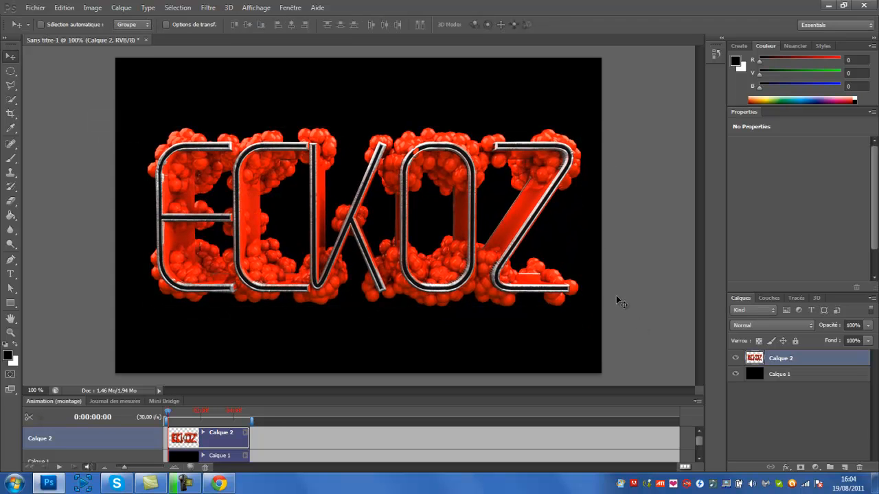
Select the upper part of the O and Z with a slanted Polygonal Lasso outline and copy it to a new layer
{"action": "left_click", "coordinate": [11, 86]}
{"action": "left_click", "coordinate": [447, 127]}
{"action": "left_click", "coordinate": [368, 213]}
{"action": "left_click", "coordinate": [649, 160]}
{"action": "left_click", "coordinate": [575, 94]}
{"action": "left_click", "coordinate": [448, 128]}
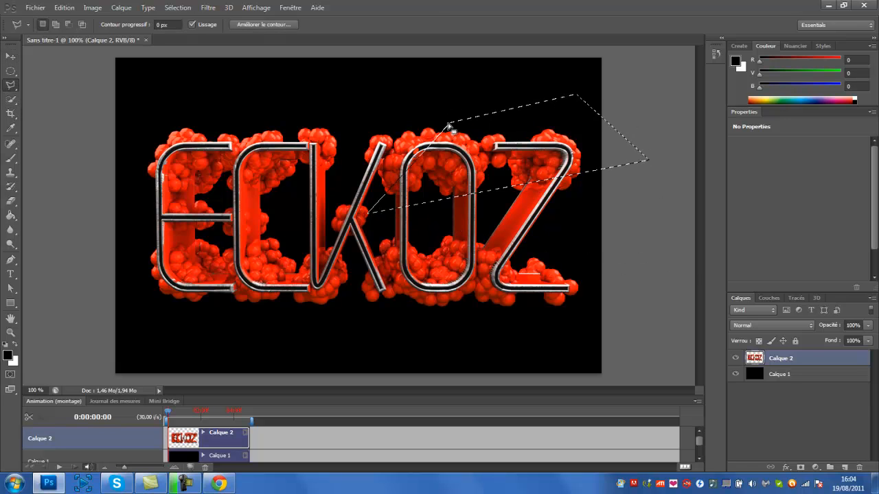
{"action": "key", "text": "ctrl+j"}
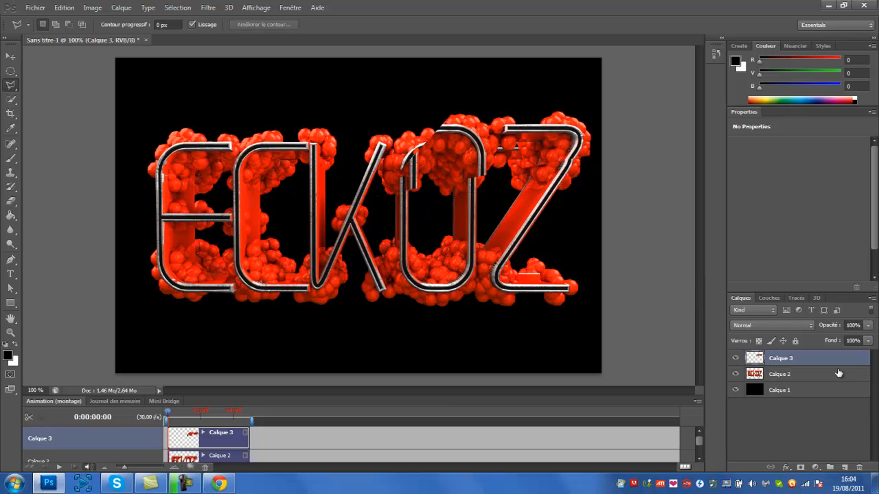
Turn off the R channel of Calque 3 and move it down and left until it almost overlaps the original lettering
{"action": "double_click", "coordinate": [832, 364]}
{"action": "left_click", "coordinate": [635, 271]}
{"action": "left_click", "coordinate": [845, 200]}
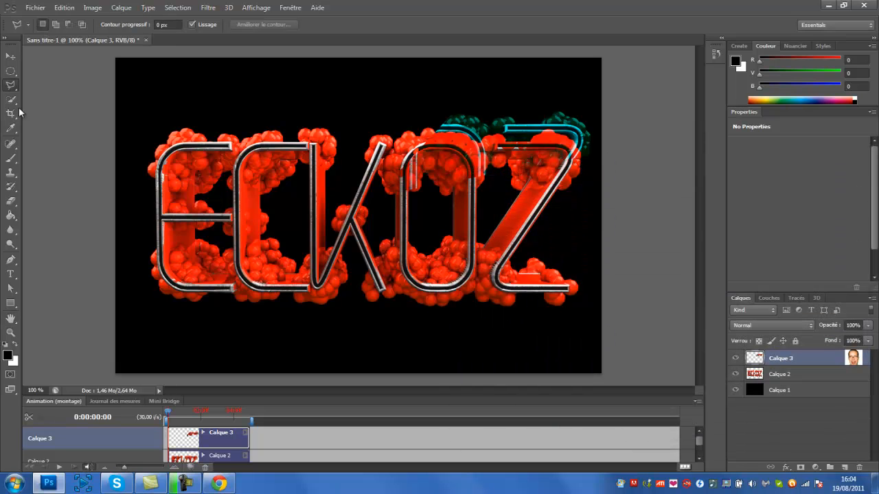
{"action": "left_click", "coordinate": [10, 55]}
{"action": "left_click_drag", "start_coordinate": [509, 173], "coordinate": [493, 185]}
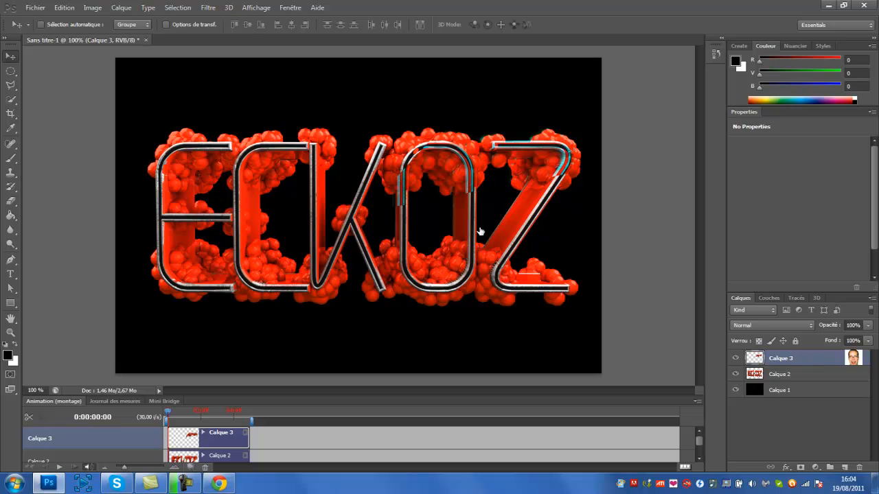
Preview Calque 3 with the V and B channels disabled in turn, and restore its blending with only R off
{"action": "left_click", "coordinate": [640, 270]}
{"action": "left_click", "coordinate": [654, 271]}
{"action": "left_click_drag", "start_coordinate": [608, 176], "coordinate": [483, 270]}
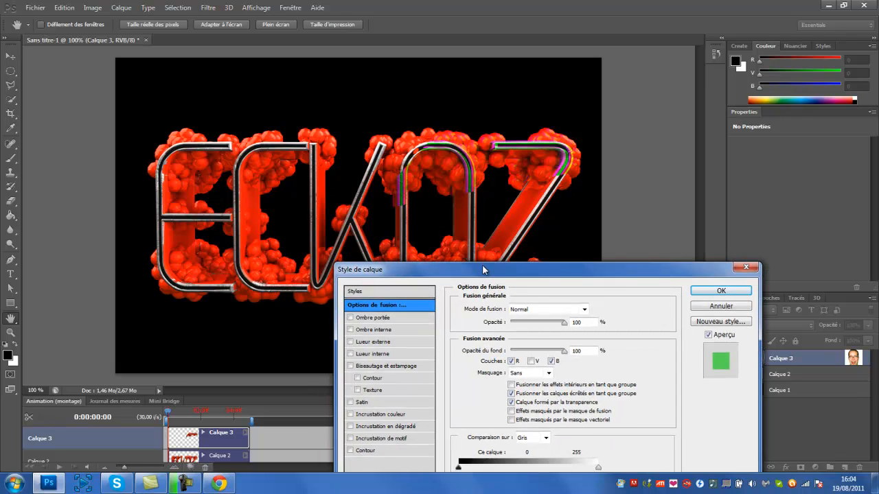
{"action": "left_click", "coordinate": [531, 362]}
{"action": "left_click", "coordinate": [551, 362]}
{"action": "left_click", "coordinate": [551, 362]}
{"action": "left_click", "coordinate": [511, 362]}
{"action": "left_click", "coordinate": [721, 291]}
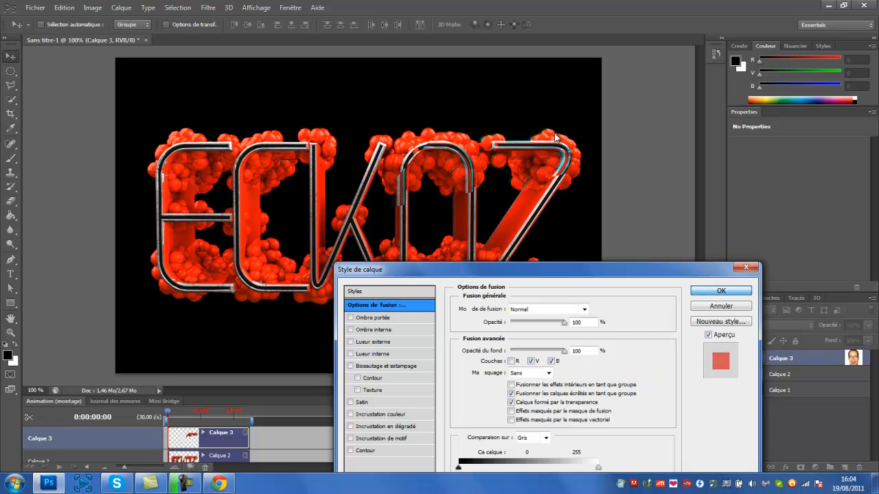
Copy the upper part of the E and C from Calque 2 to a new layer using a Polygonal Lasso selection
{"action": "left_click", "coordinate": [10, 85]}
{"action": "left_click", "coordinate": [245, 106]}
{"action": "left_click", "coordinate": [292, 184]}
{"action": "left_click", "coordinate": [79, 246]}
{"action": "left_click", "coordinate": [128, 116]}
{"action": "left_click", "coordinate": [245, 106]}
{"action": "left_click", "coordinate": [825, 379]}
{"action": "key", "text": "ctrl+c"}
{"action": "key", "text": "ctrl+v"}
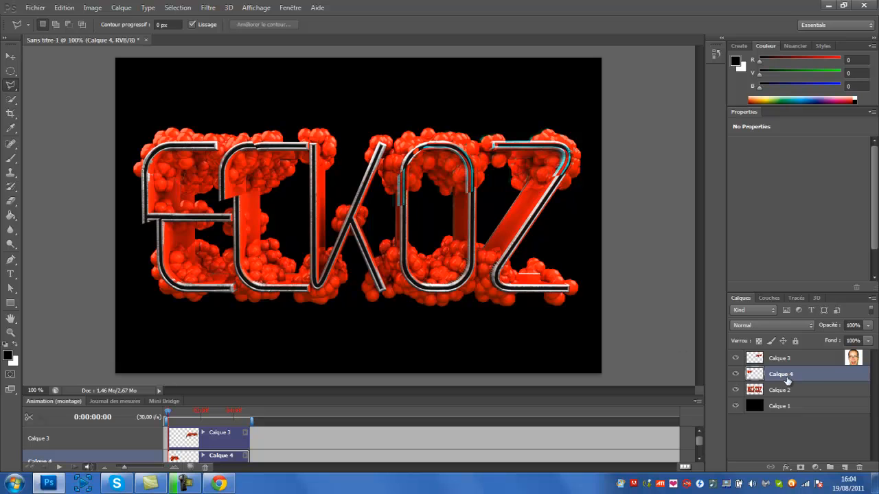
Turn off the R channel in the blending options of Calque 4
{"action": "double_click", "coordinate": [817, 374]}
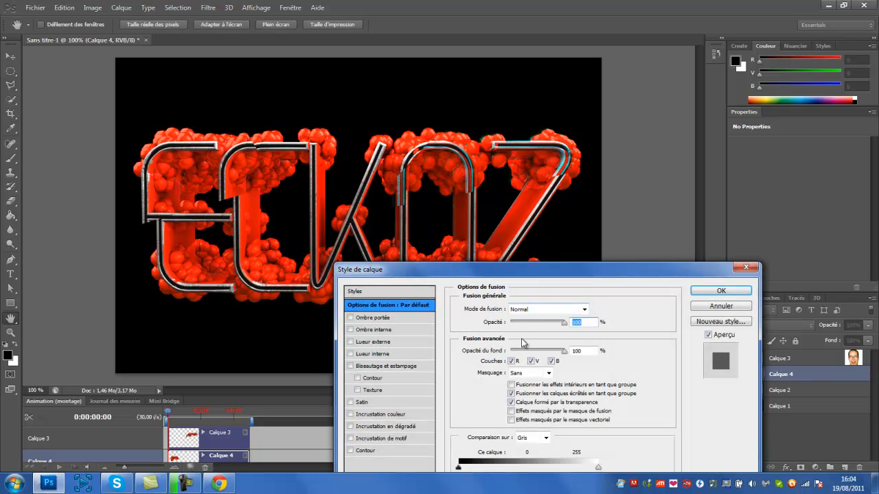
{"action": "left_click", "coordinate": [511, 361]}
{"action": "left_click", "coordinate": [721, 291]}
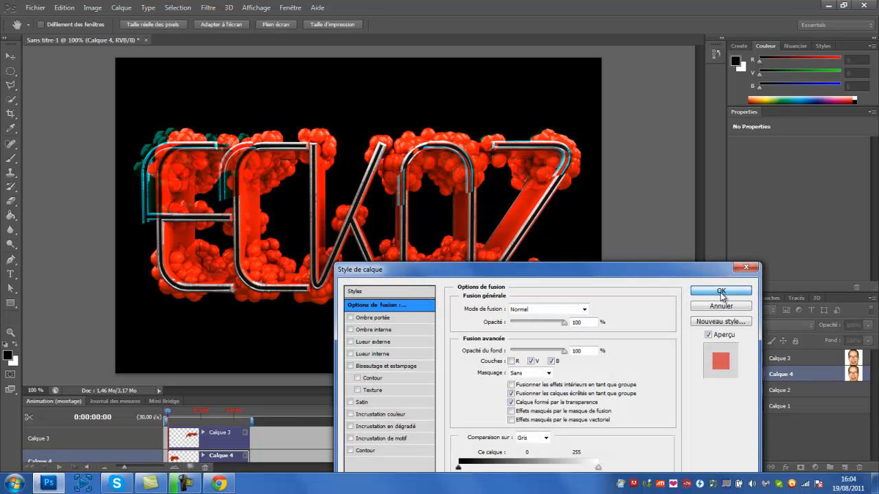
Move Calque 4 right onto the original E and C, and nudge it slightly left and up to offset its colours
{"action": "left_click", "coordinate": [10, 56]}
{"action": "left_click_drag", "start_coordinate": [186, 225], "coordinate": [204, 227]}
{"action": "key", "text": "Left"}
{"action": "key", "text": "Left"}
{"action": "key", "text": "Left"}
{"action": "key", "text": "Left"}
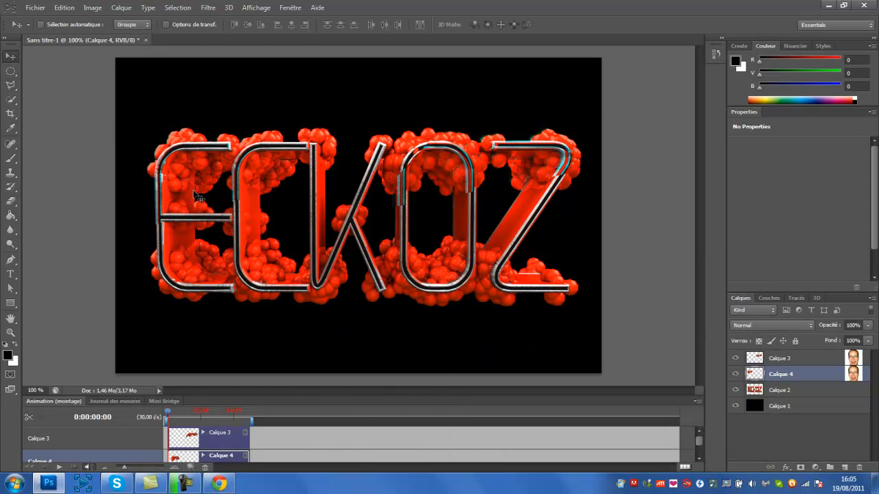
{"action": "key", "text": "Up"}
{"action": "key", "text": "Up"}
{"action": "key", "text": "Left"}
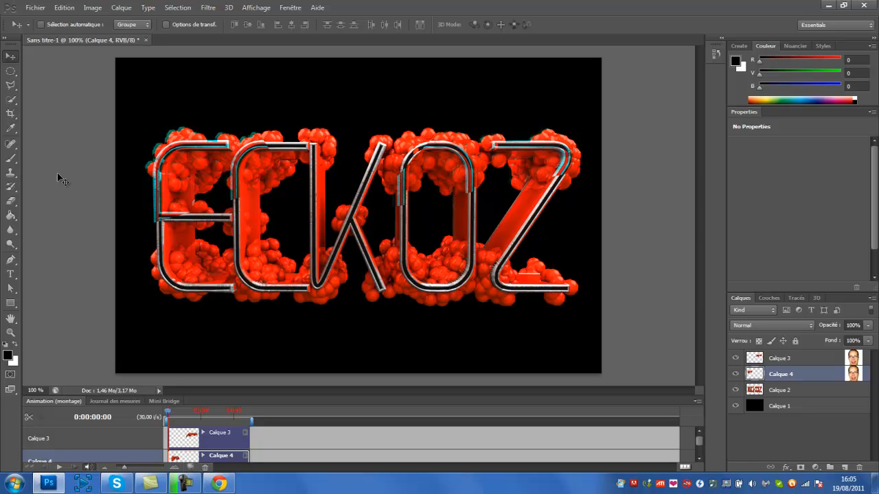
Preview Calque 4 with the V channel off instead of R in its blending options, and return to only R off
{"action": "left_click", "coordinate": [820, 410]}
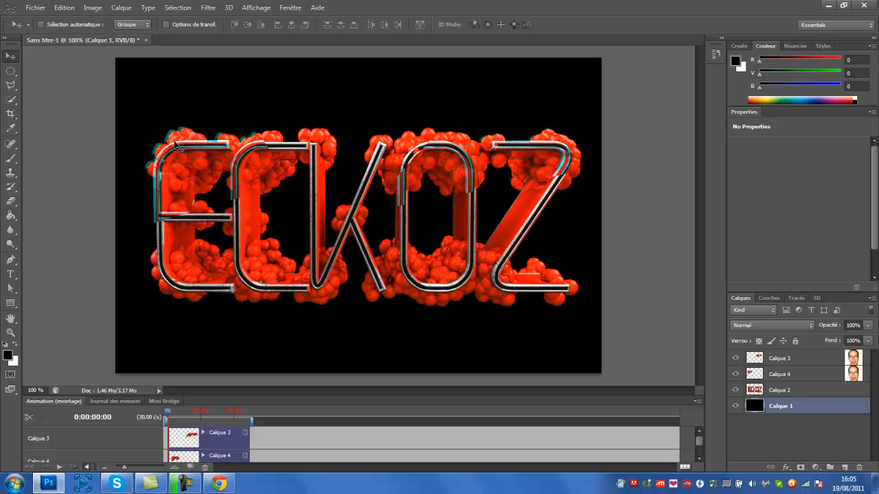
{"action": "double_click", "coordinate": [799, 374]}
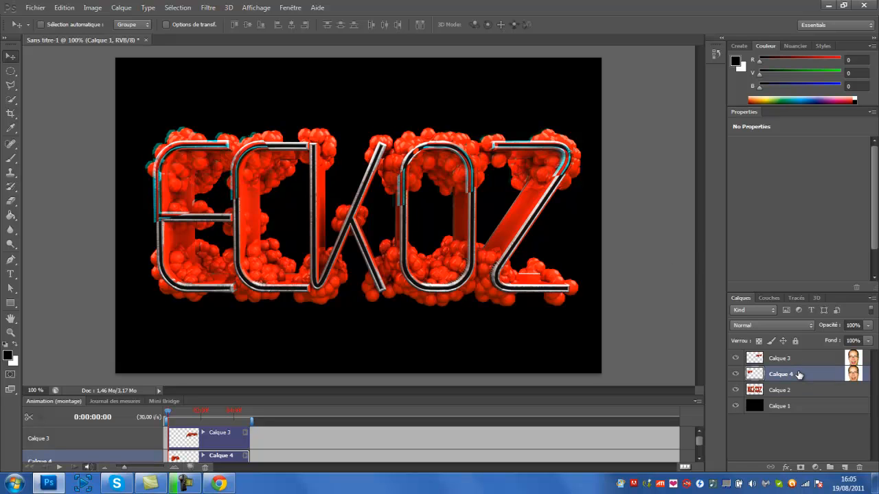
{"action": "left_click", "coordinate": [511, 361]}
{"action": "left_click", "coordinate": [531, 361]}
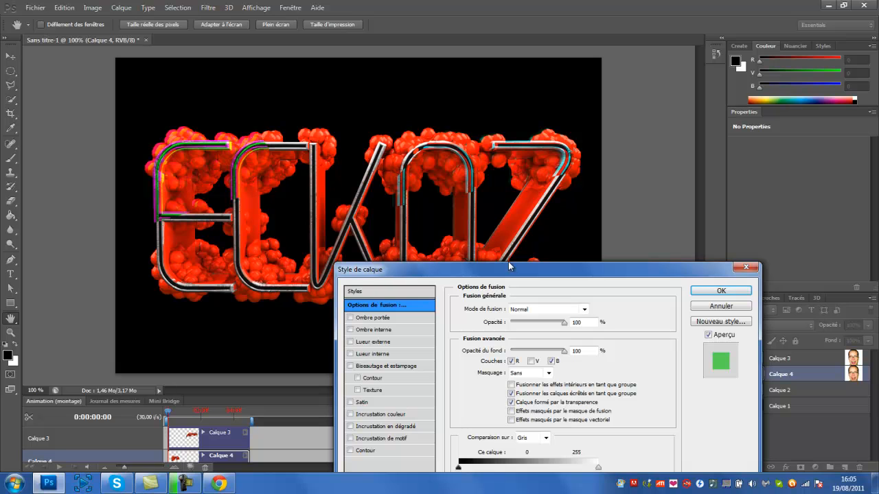
{"action": "left_click", "coordinate": [531, 361]}
{"action": "left_click", "coordinate": [511, 361]}
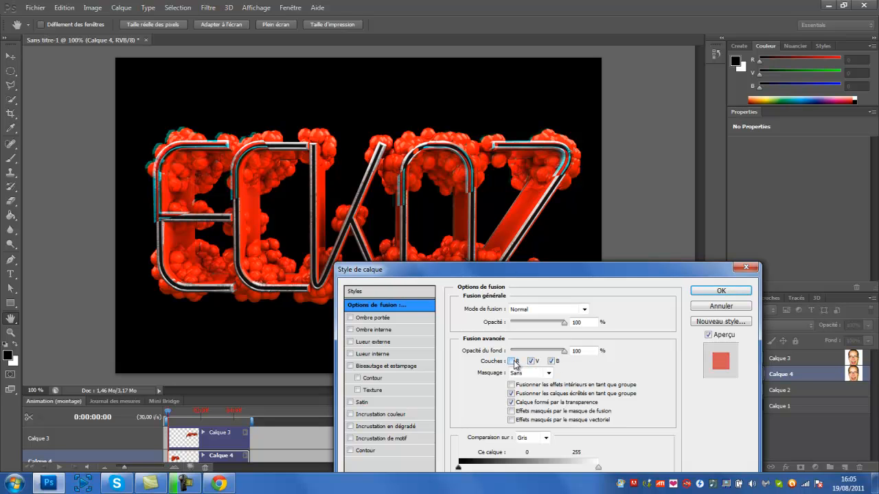
{"action": "key", "text": "Return"}
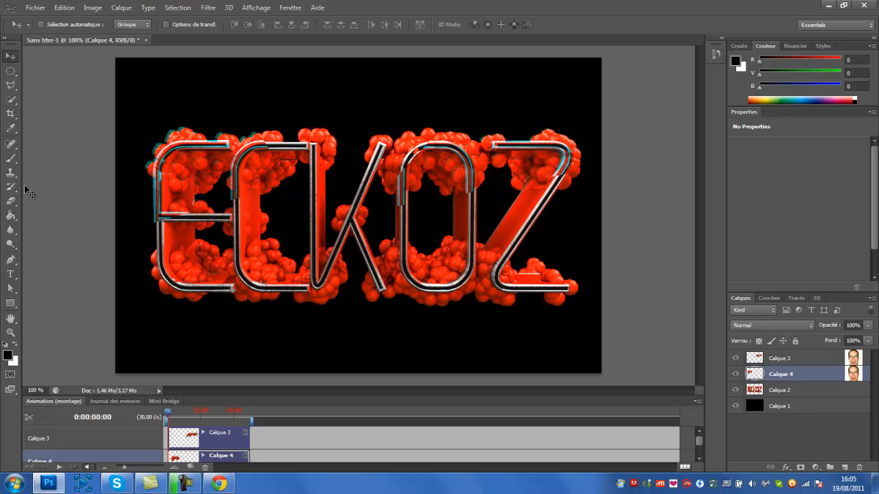
Select the lower part of the C and K on Calque 2 with the Polygonal Lasso and copy it to a new layer
{"action": "left_click", "coordinate": [12, 85]}
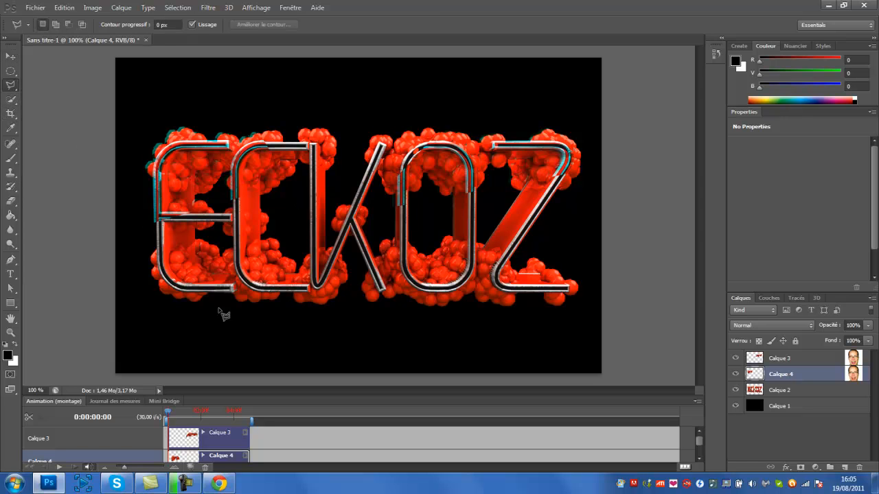
{"action": "left_click", "coordinate": [790, 390]}
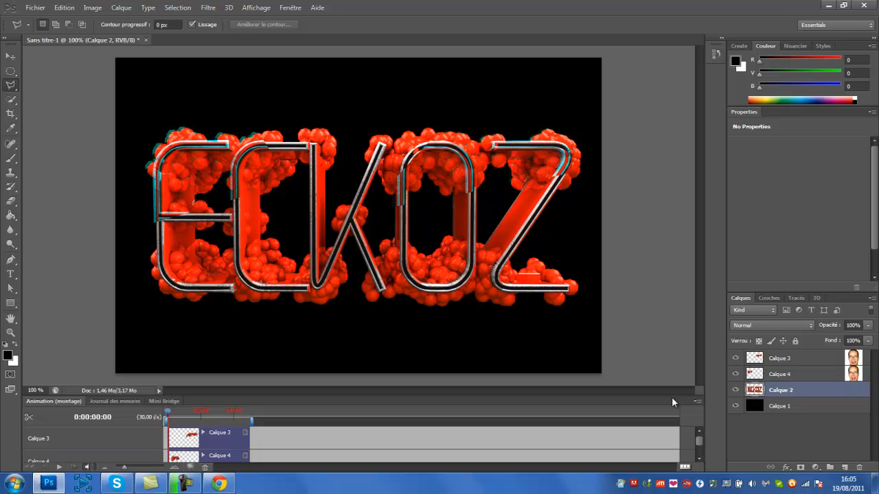
{"action": "left_click", "coordinate": [280, 265]}
{"action": "left_click", "coordinate": [420, 232]}
{"action": "left_click", "coordinate": [355, 328]}
{"action": "left_click", "coordinate": [247, 329]}
{"action": "left_click", "coordinate": [251, 298]}
{"action": "key", "text": "BackSpace"}
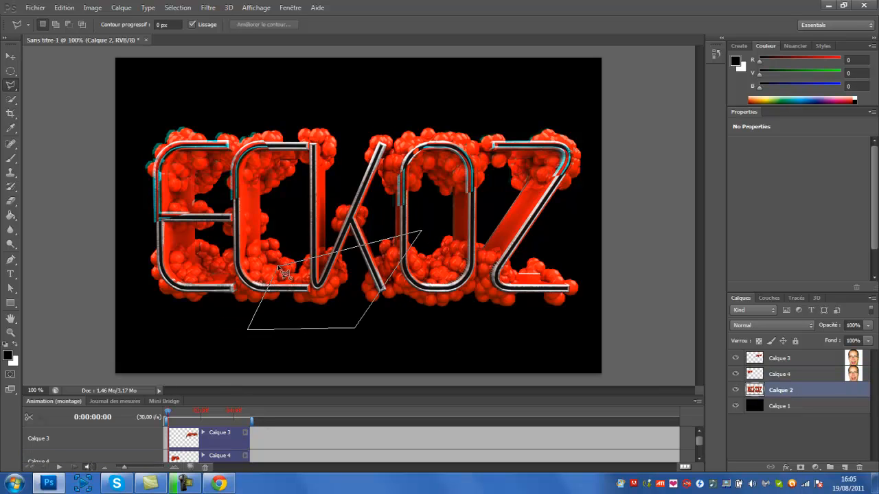
{"action": "left_click", "coordinate": [281, 269]}
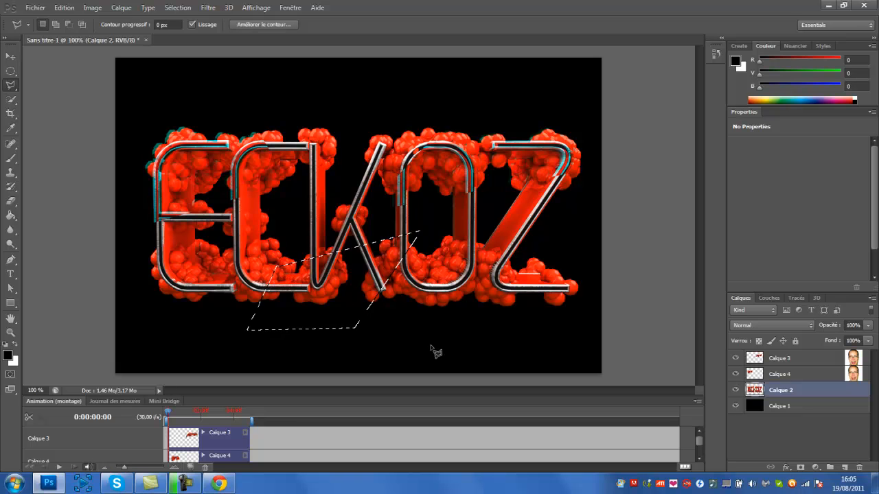
{"action": "key", "text": "ctrl+j"}
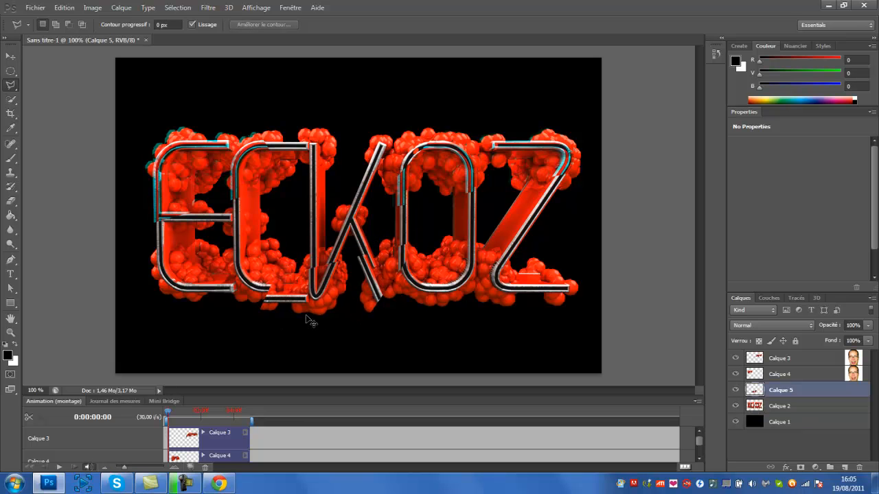
Turn off the R channel of Calque 5 and move it up and slightly left to sit just off the original letters
{"action": "double_click", "coordinate": [810, 396]}
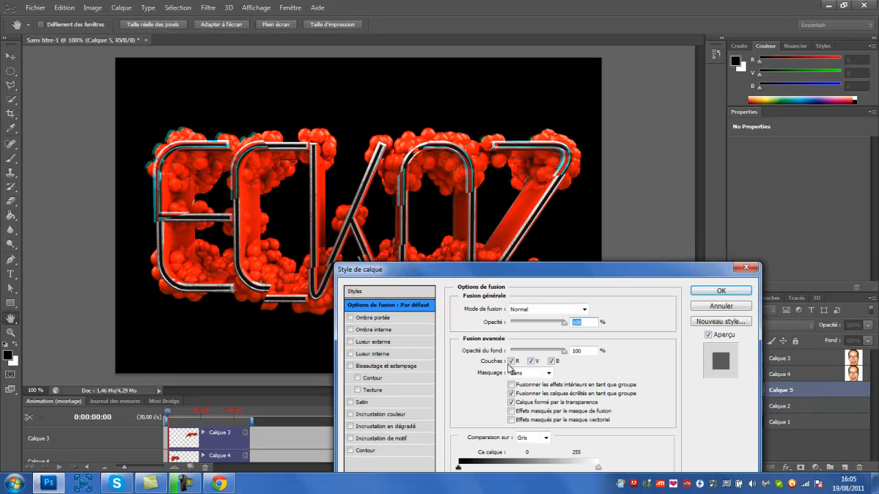
{"action": "left_click", "coordinate": [511, 361]}
{"action": "left_click", "coordinate": [721, 290]}
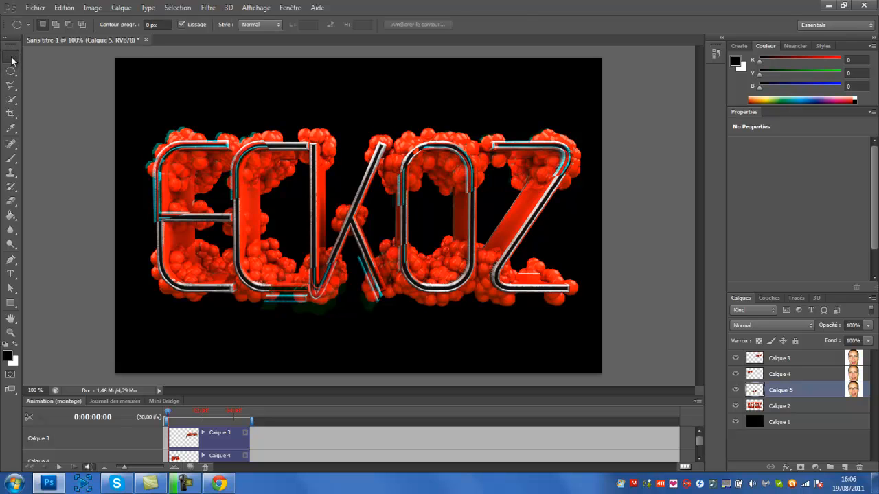
{"action": "left_click", "coordinate": [11, 55]}
{"action": "left_click_drag", "start_coordinate": [326, 296], "coordinate": [327, 292]}
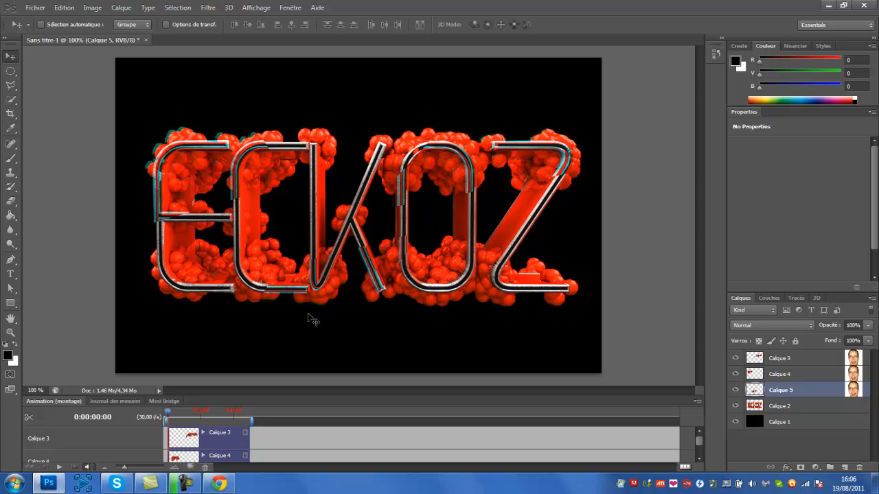
{"action": "left_click_drag", "start_coordinate": [367, 305], "coordinate": [365, 301]}
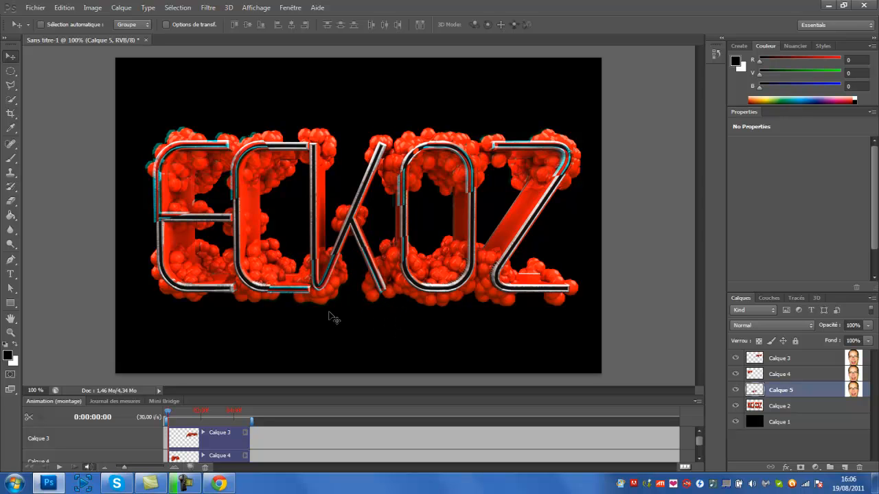